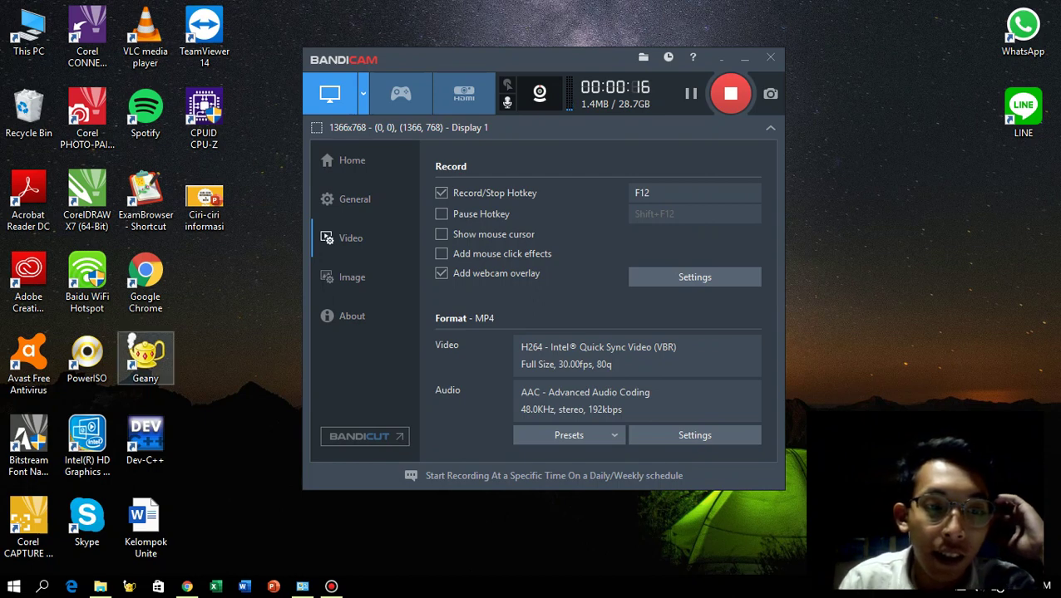
- Switch to Chrome and view the XAMPP article on Wikipedia and the Download XAMPP page
mouse_move(187, 587)
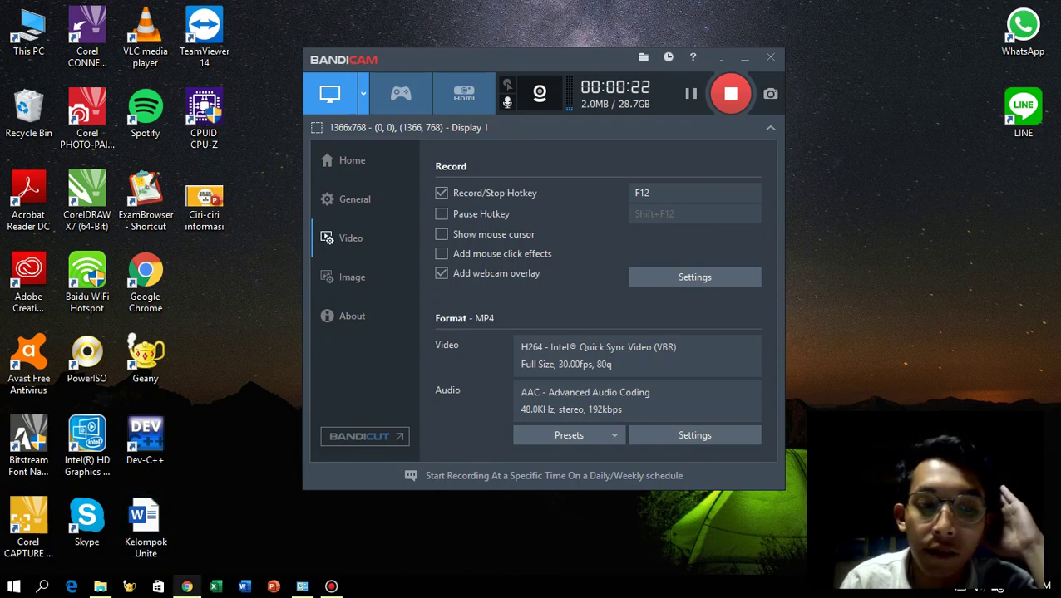
left_click(187, 587)
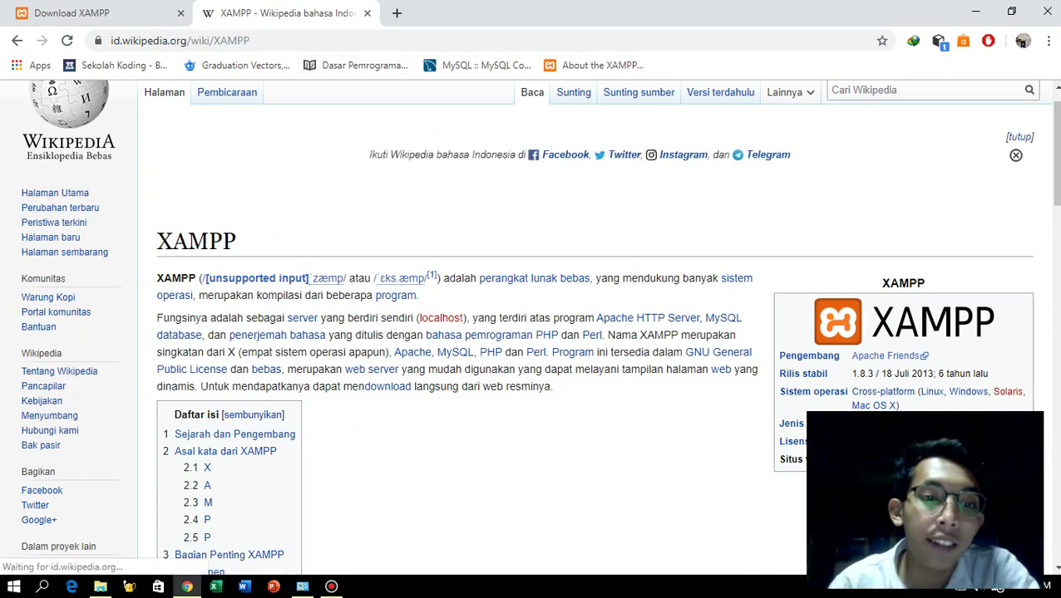
left_click(99, 12)
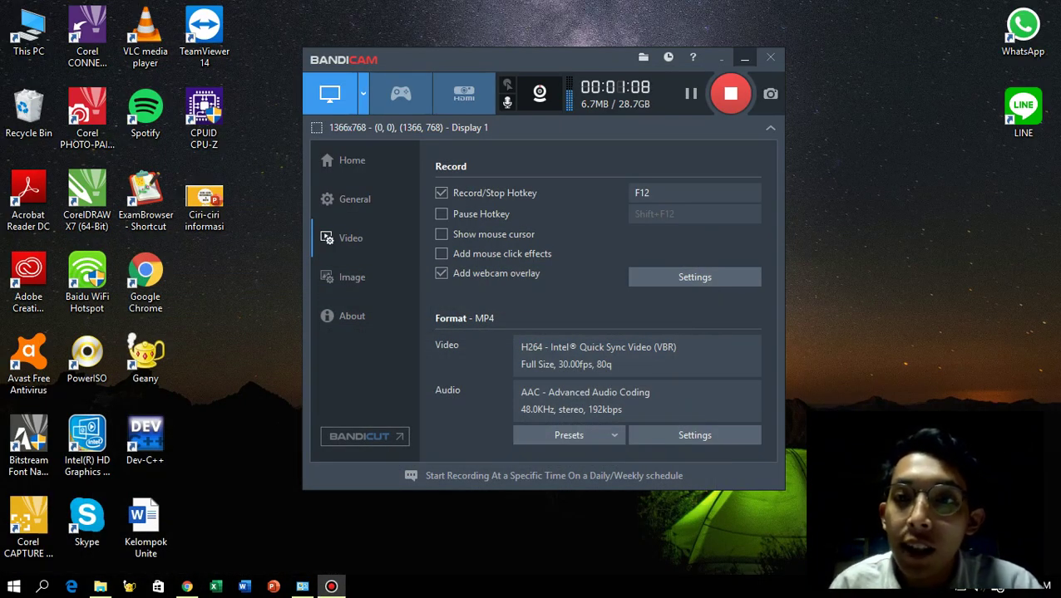
- Show the desktop and select the xampp-windows-x64-7.3.9-0-VC15-installer file
key("super+d")
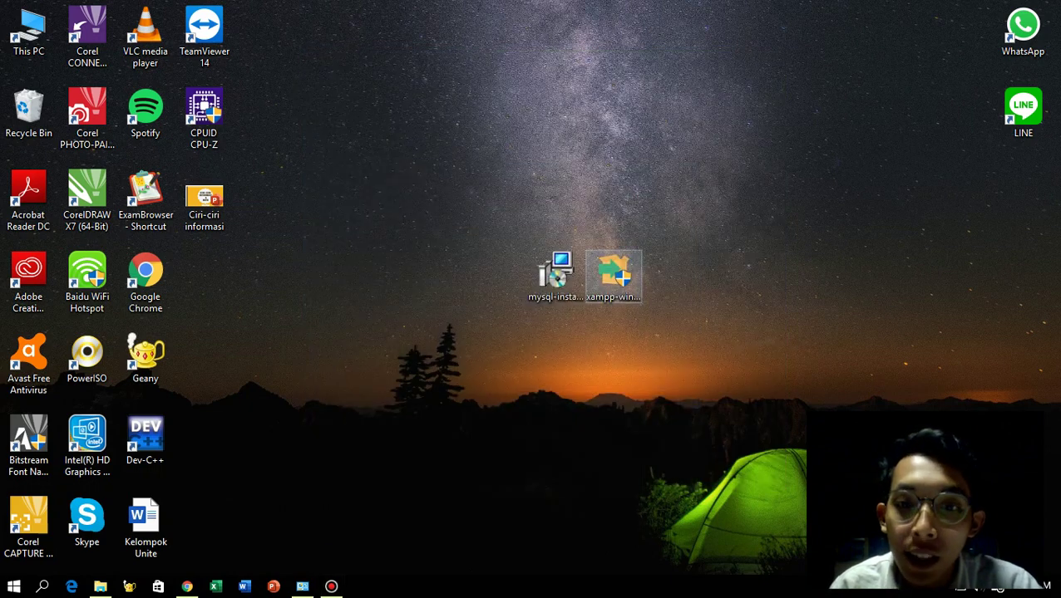
left_click(613, 274)
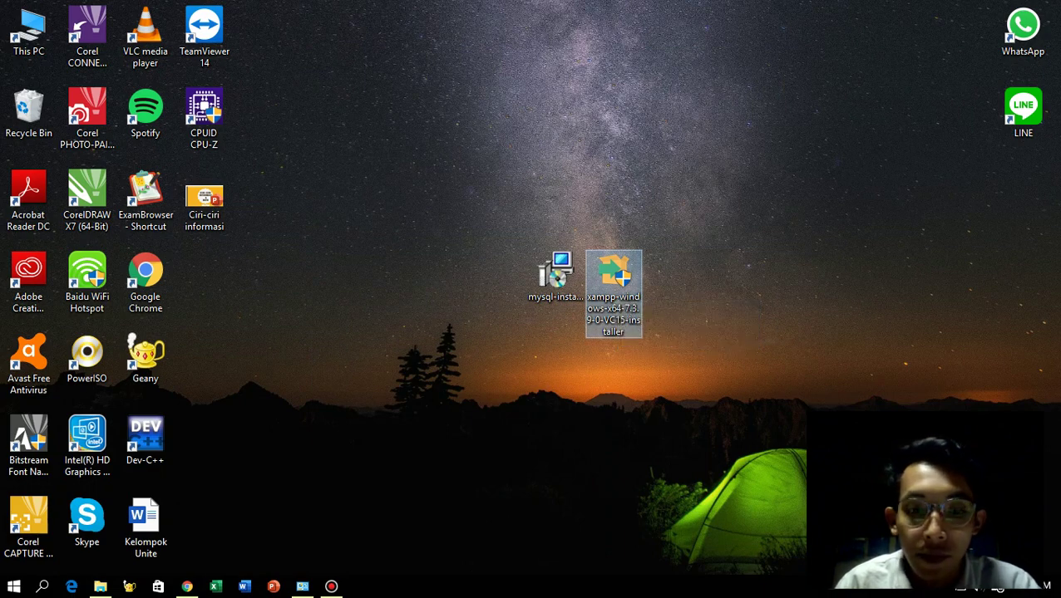
mouse_move(331, 587)
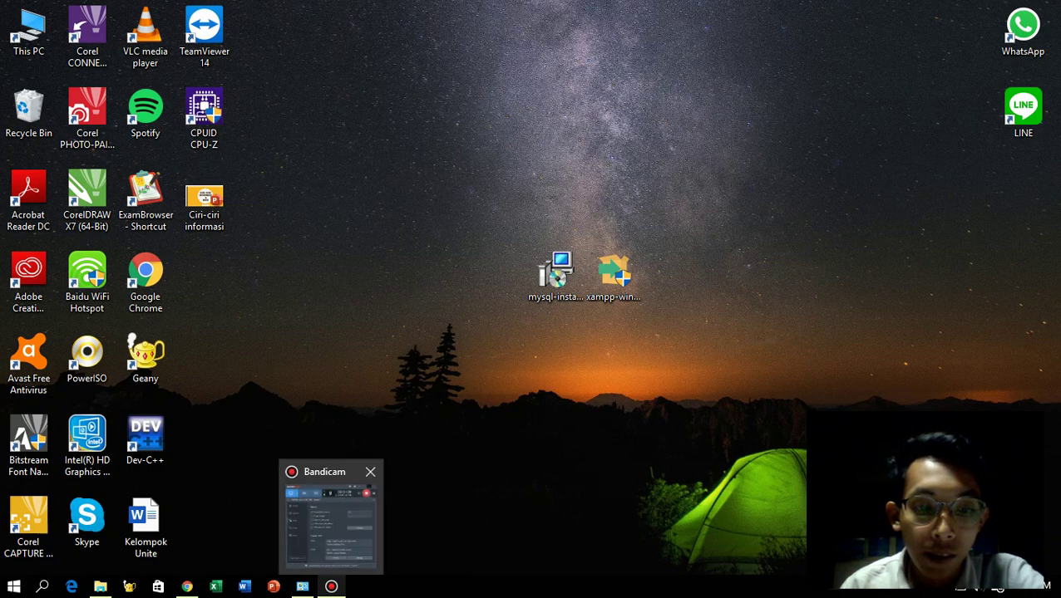
mouse_move(331, 515)
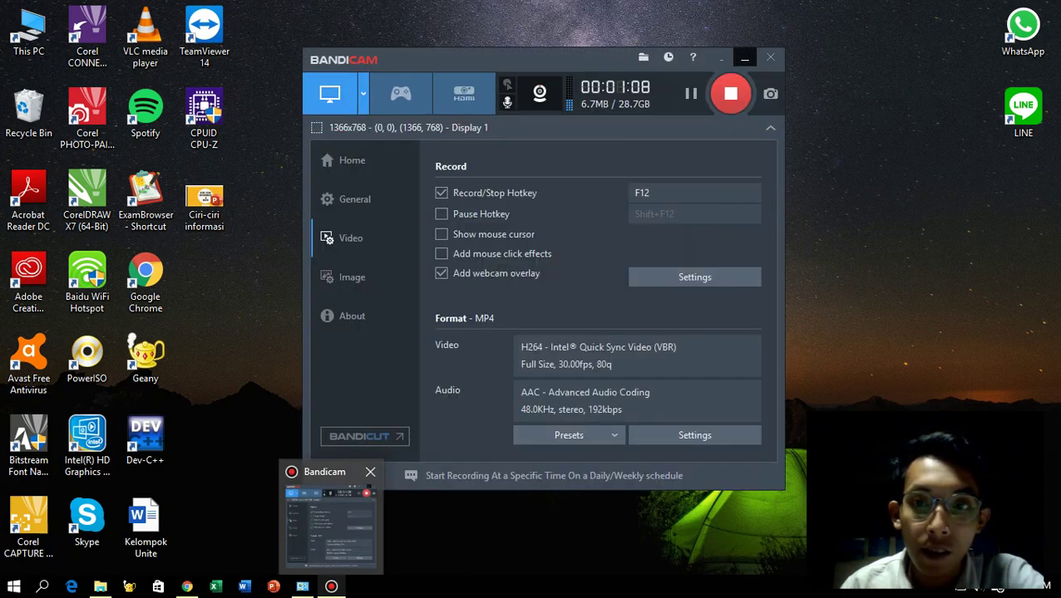
left_click(331, 519)
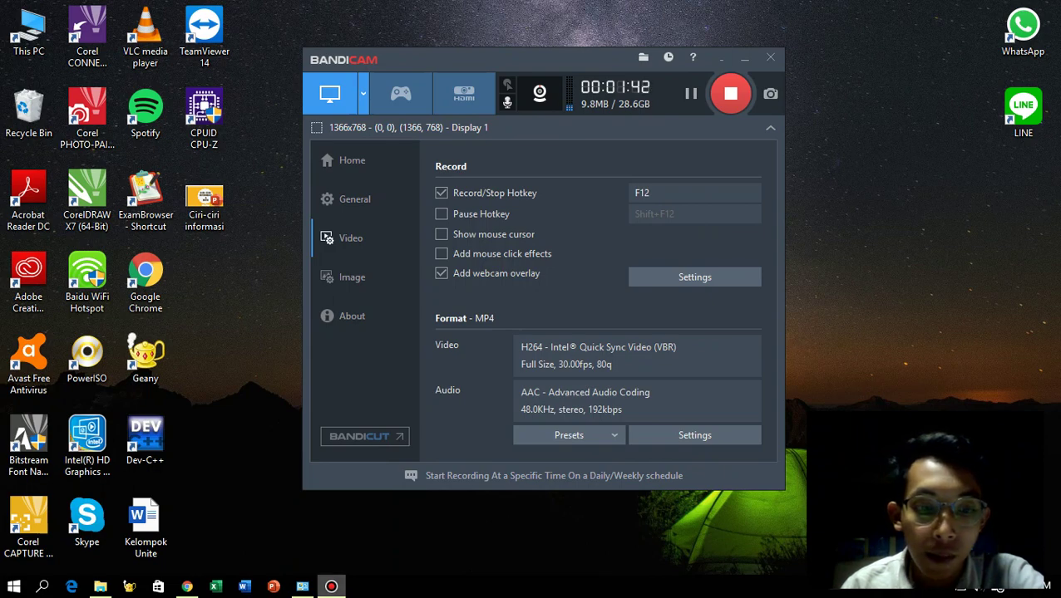
left_click(301, 587)
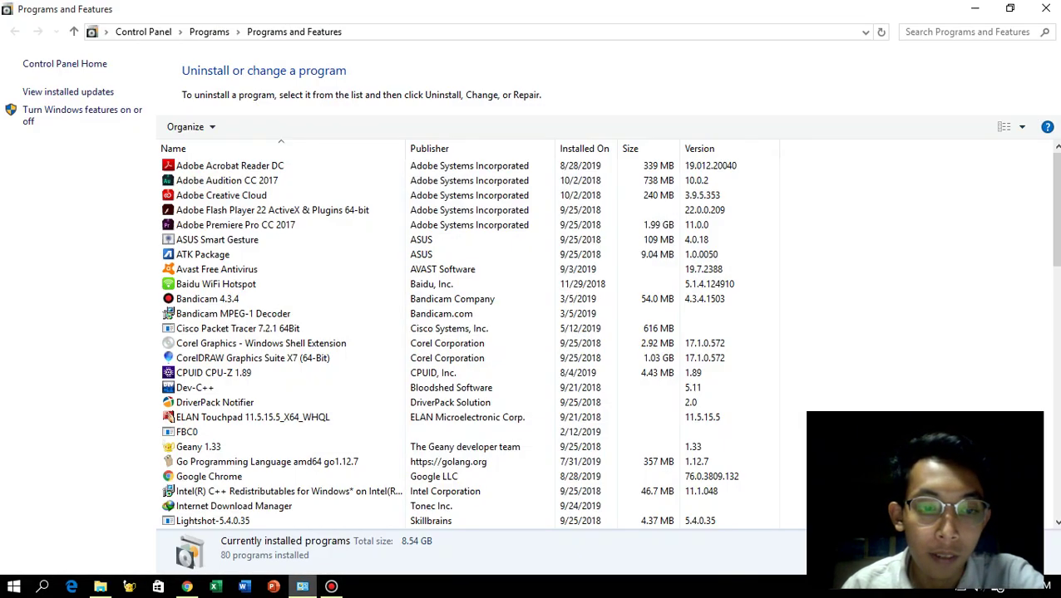
left_click(302, 587)
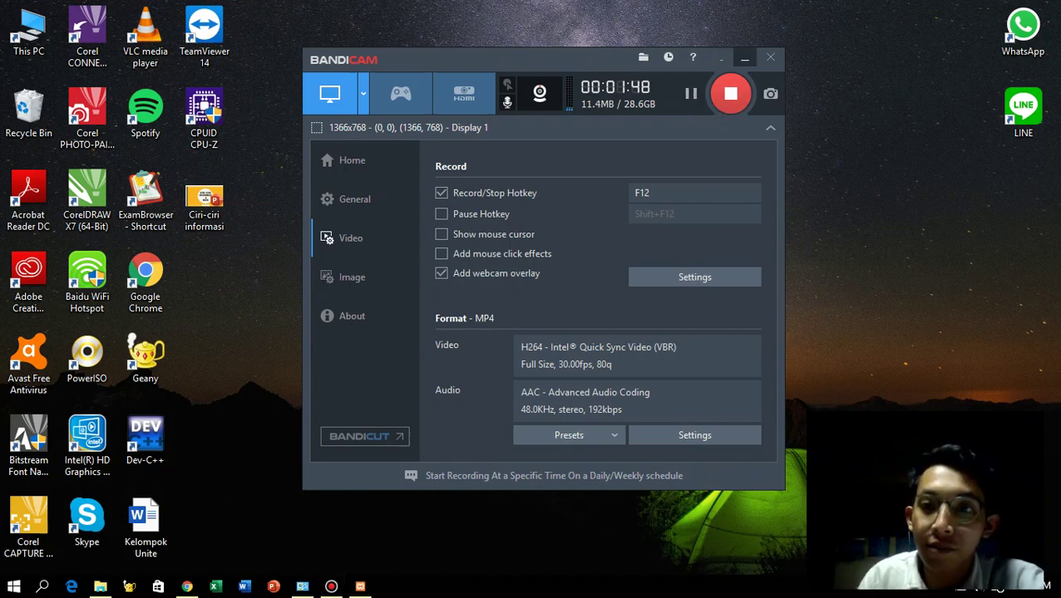
- Try to install XAMPP with all default components, continuing past the antivirus and UAC notices through the Bitnami page
left_click(744, 57)
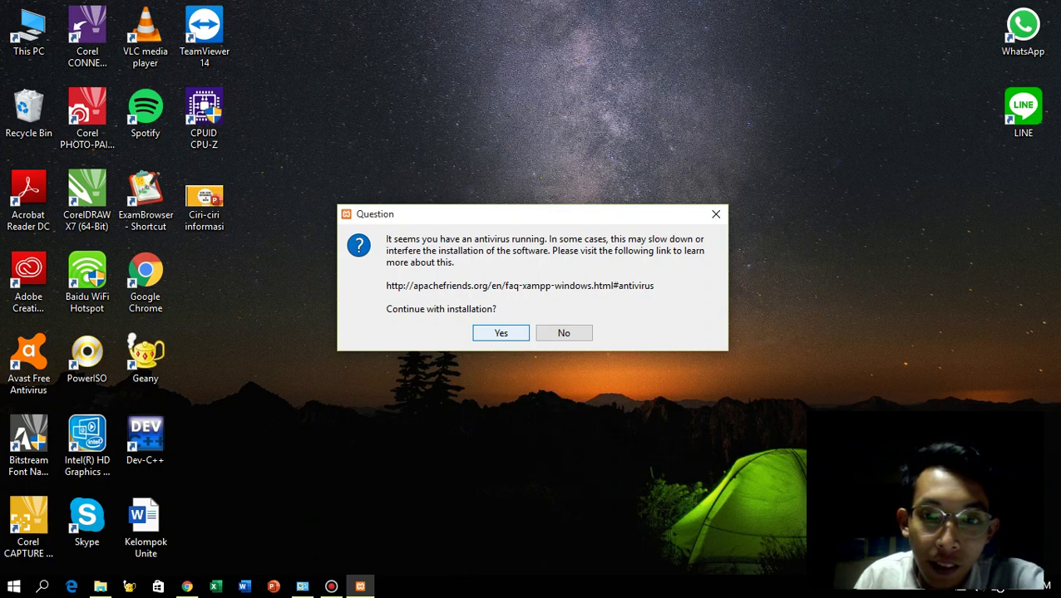
left_click(500, 332)
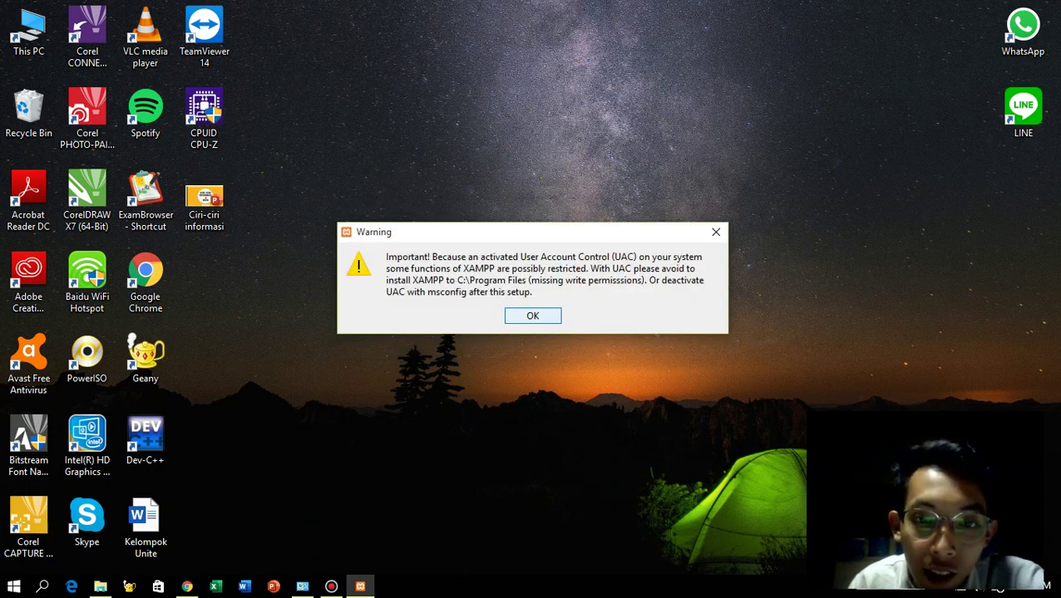
key("Return")
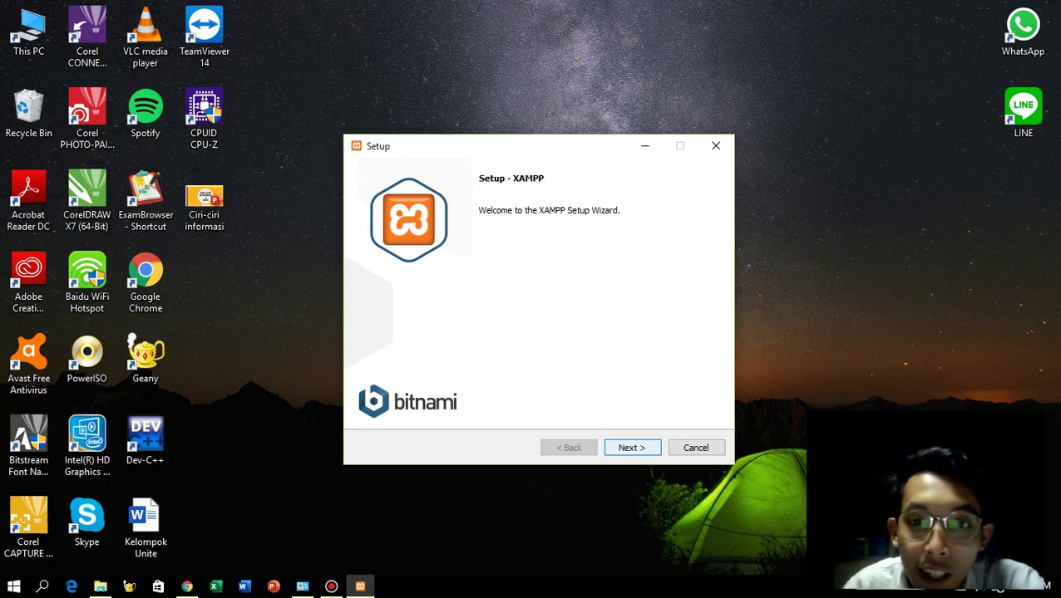
key("Return")
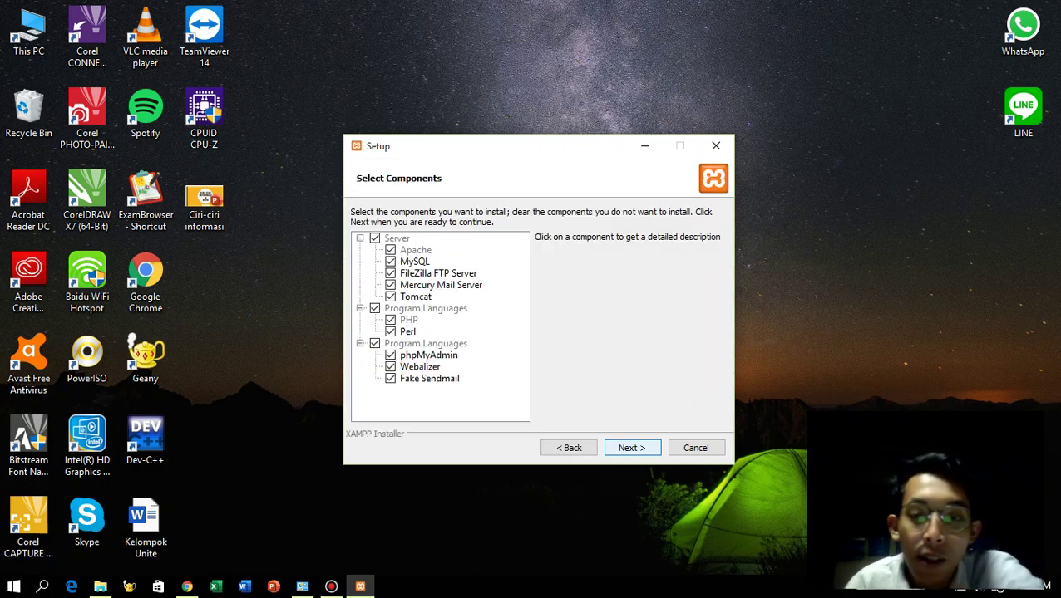
key("Return")
key("Return")
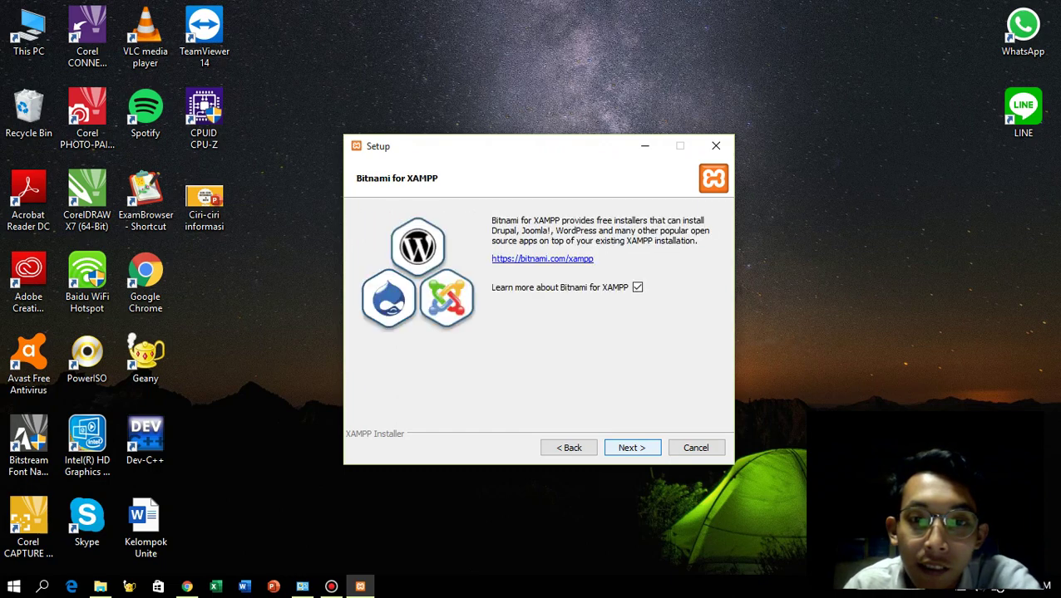
key("Return")
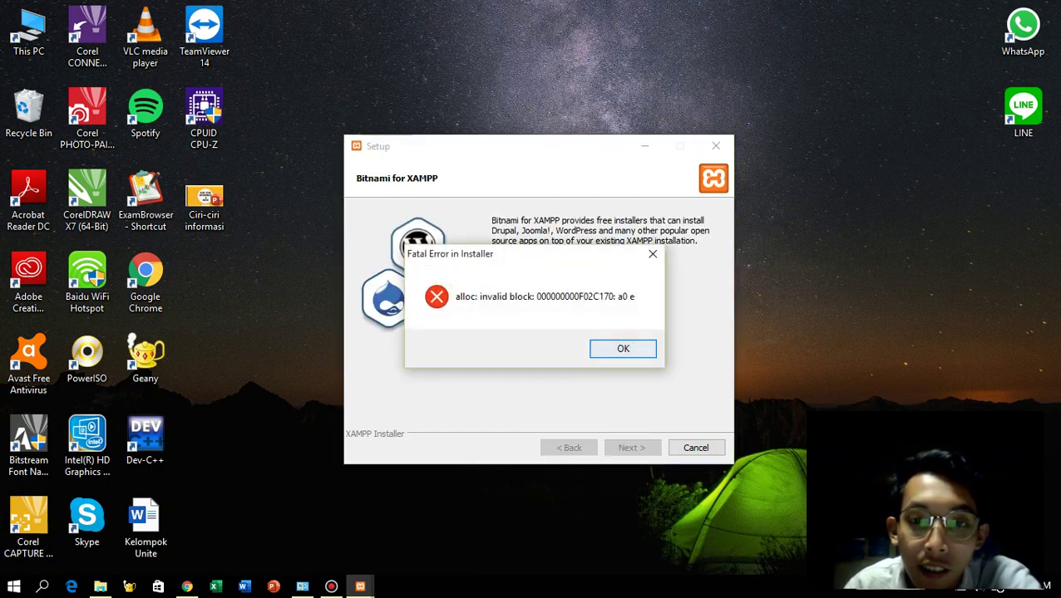
key("Return")
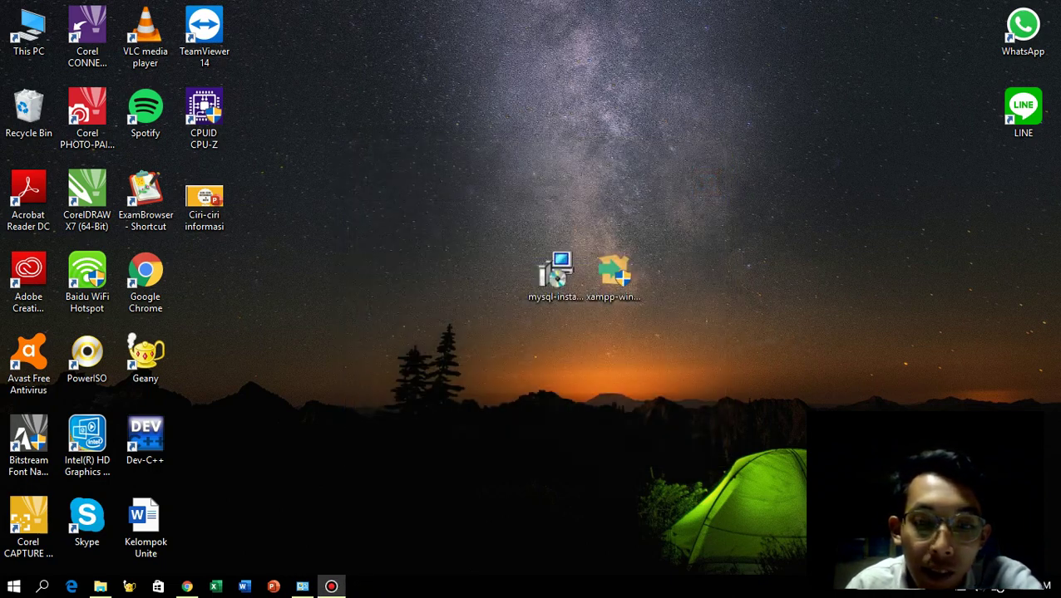
left_click(331, 587)
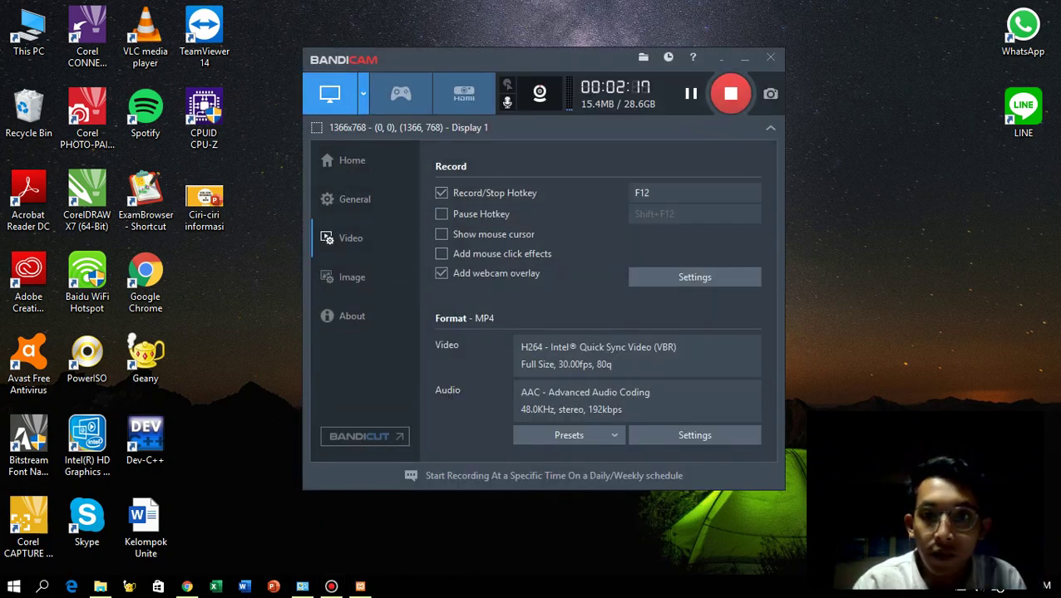
key("super+d")
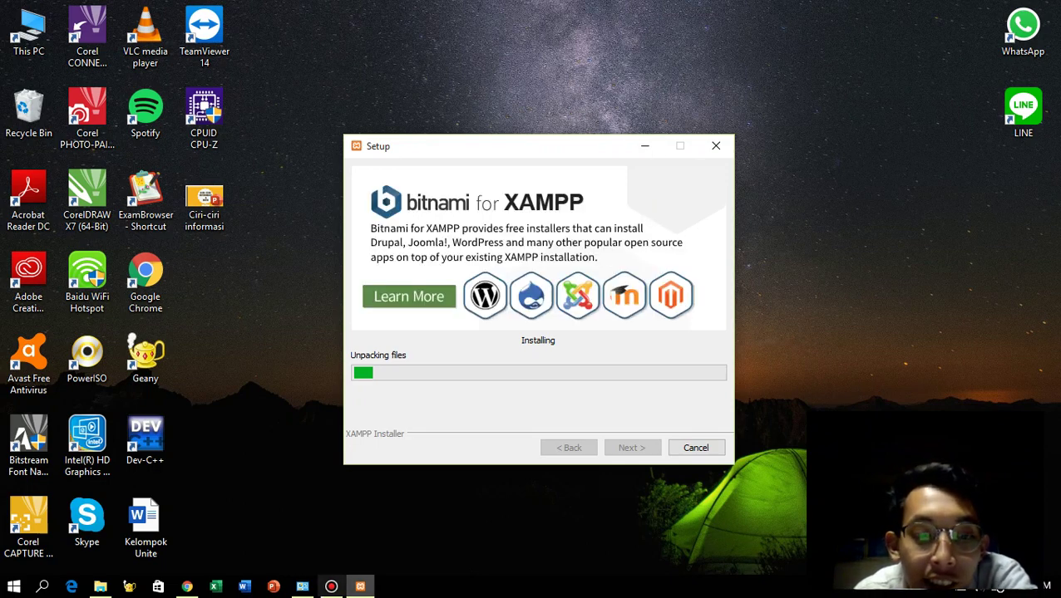
left_click(330, 587)
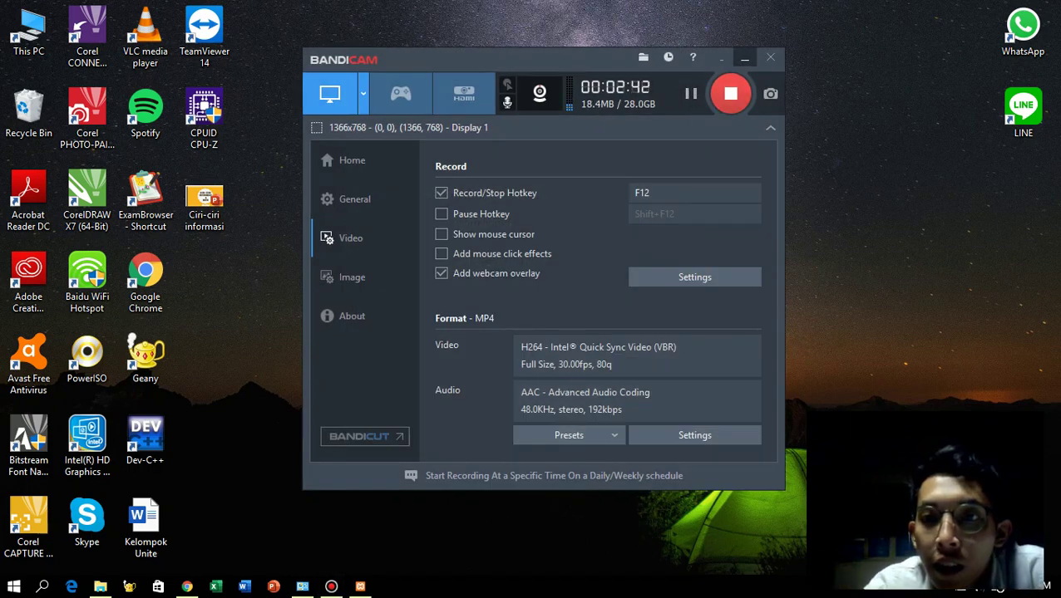
left_click(744, 59)
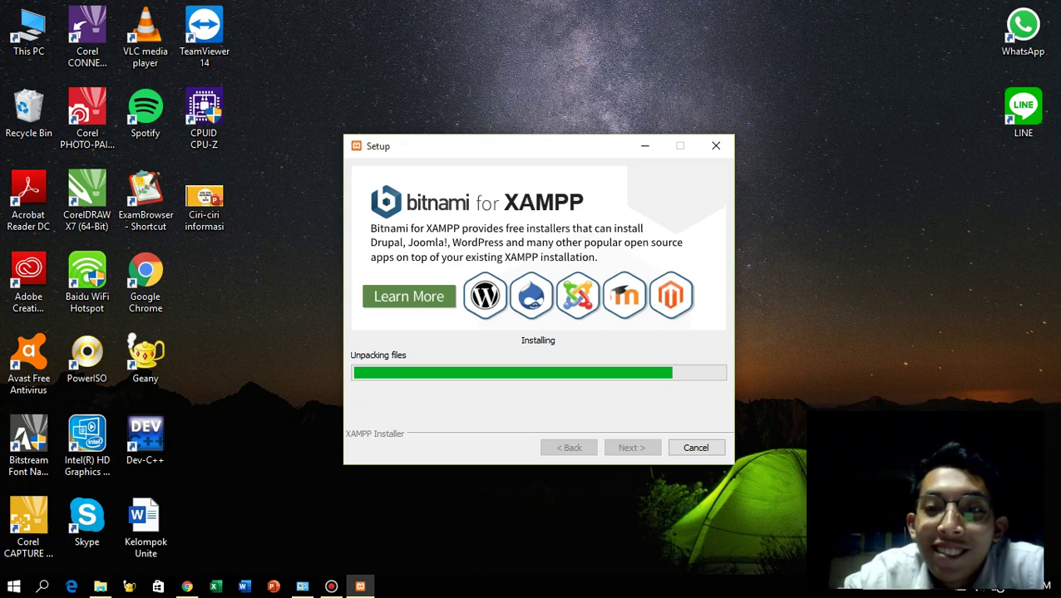
left_click(330, 587)
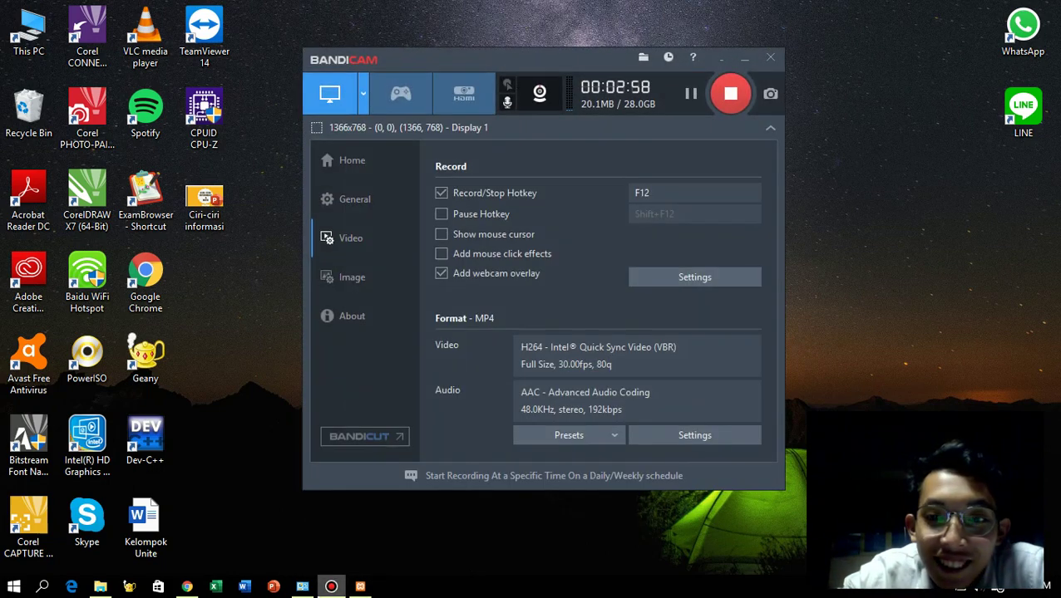
left_click(331, 587)
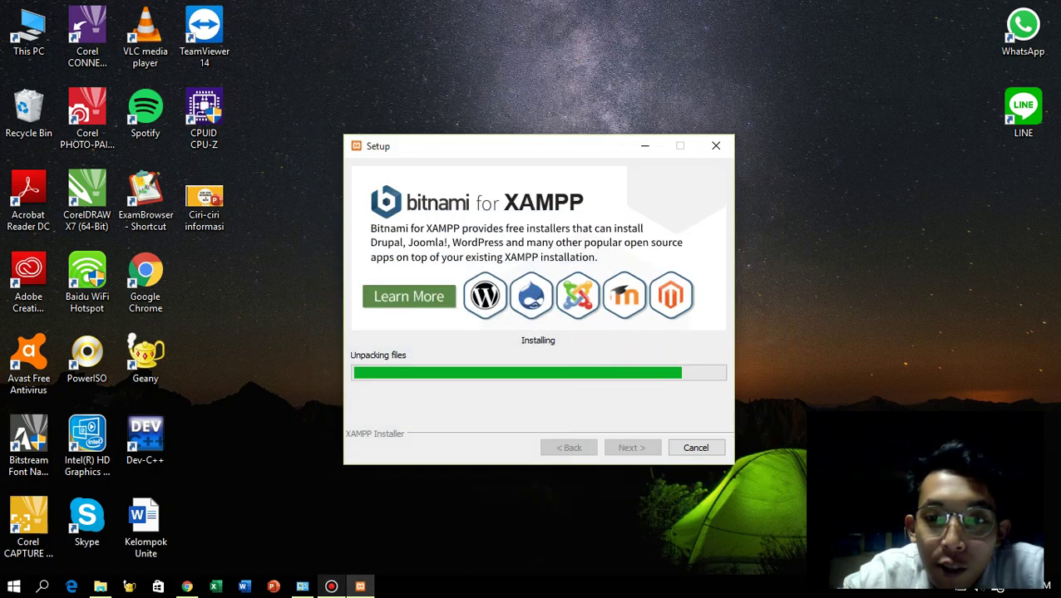
left_click(330, 587)
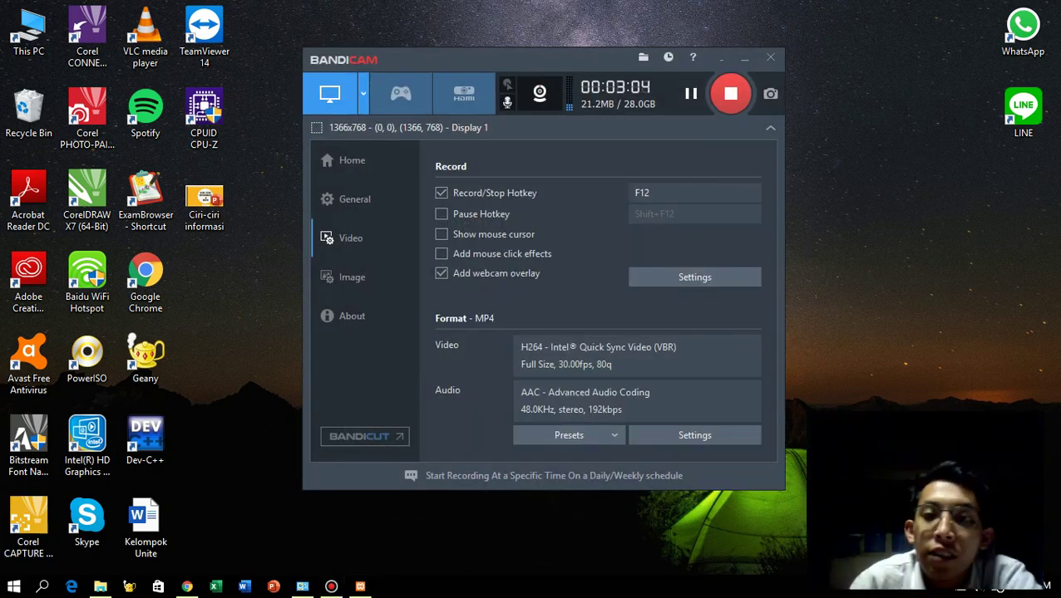
- Finish the XAMPP setup with the option to start the Control Panel enabled, and save English as its language
left_click(721, 58)
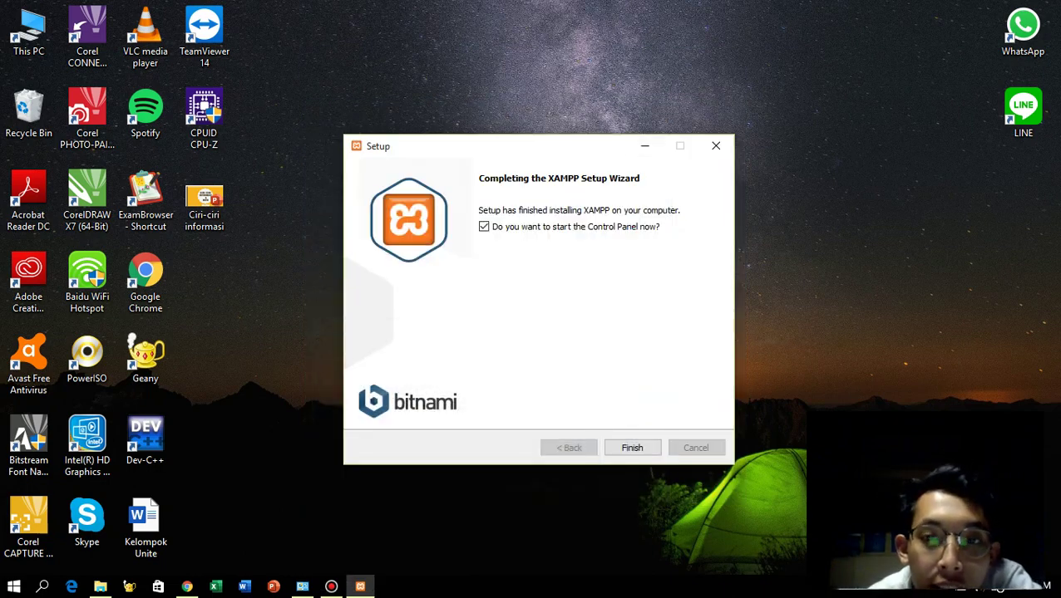
key("Return")
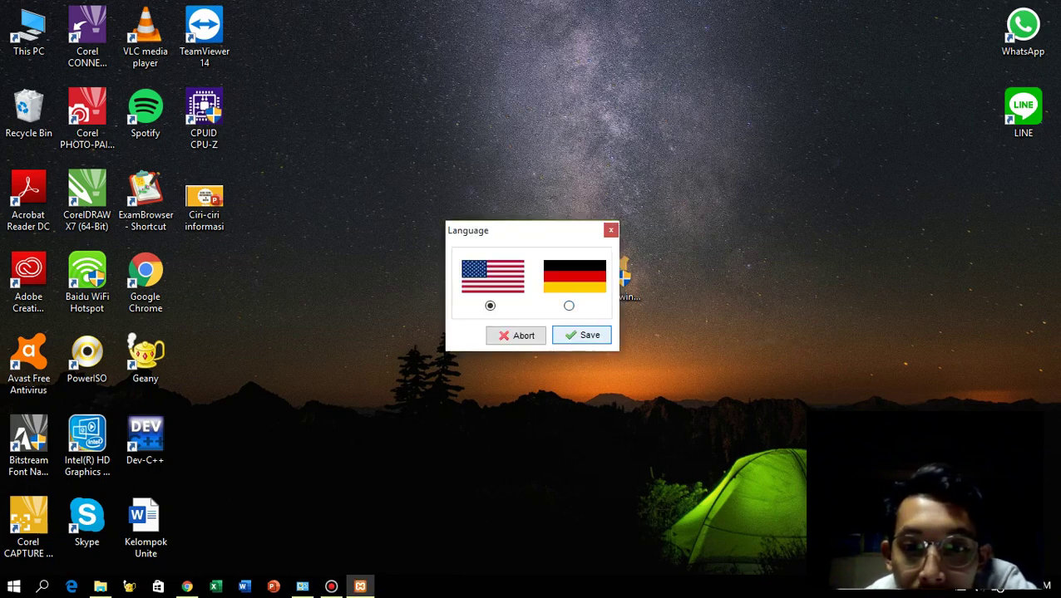
key("Return")
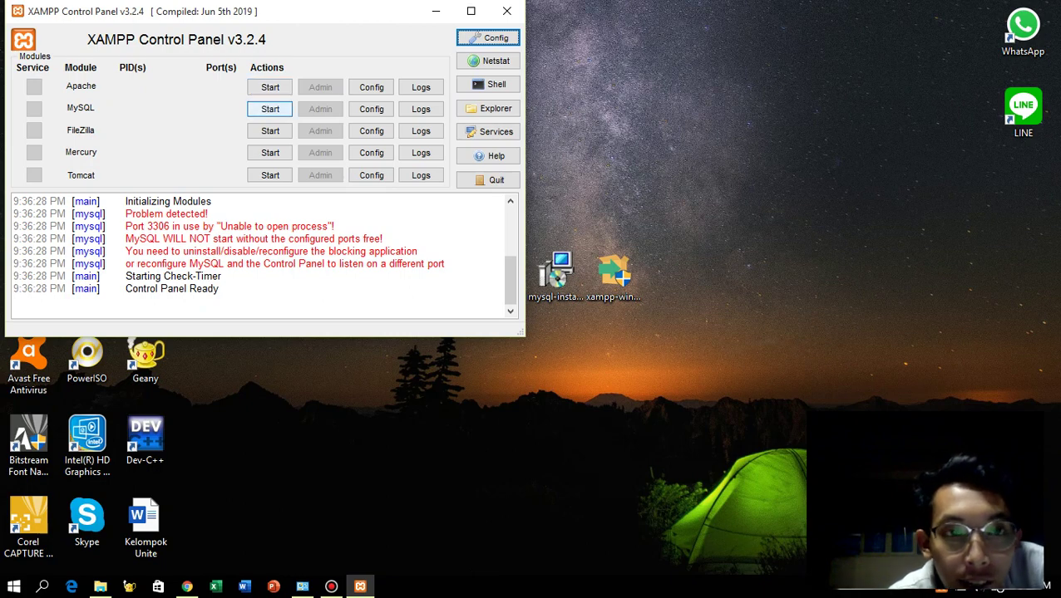
- Try to start the MySQL module from the XAMPP Control Panel
left_click(271, 109)
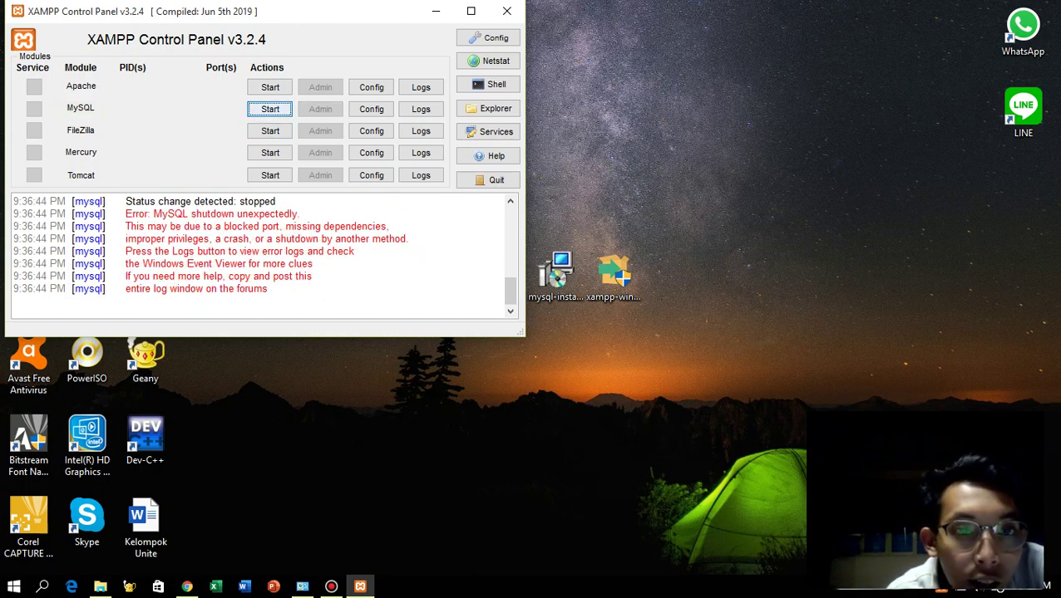
left_click(271, 109)
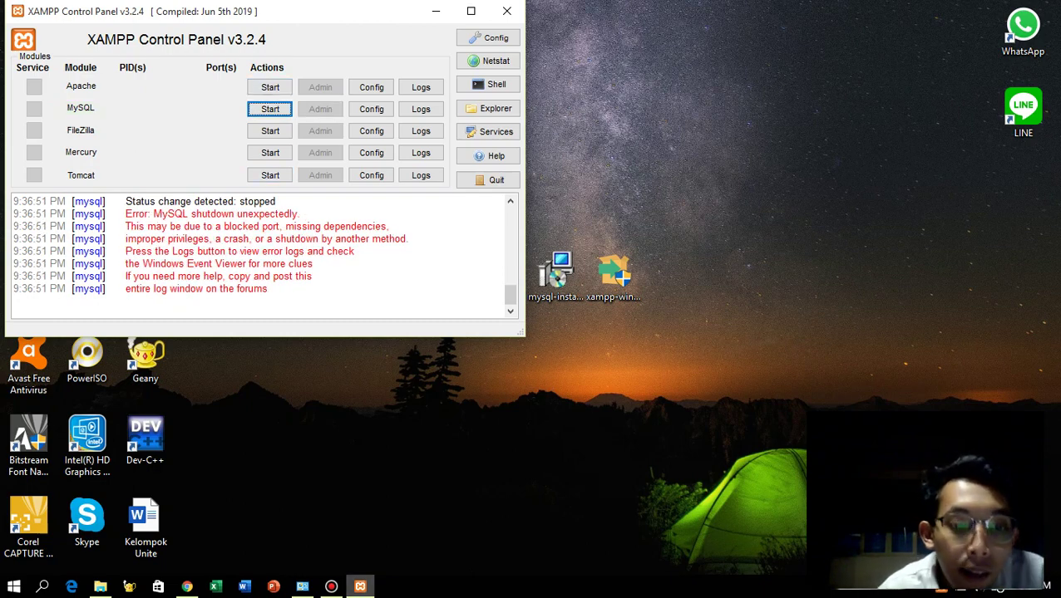
- Return to the XAMPP Control Panel and start its MySQL module
left_click(331, 587)
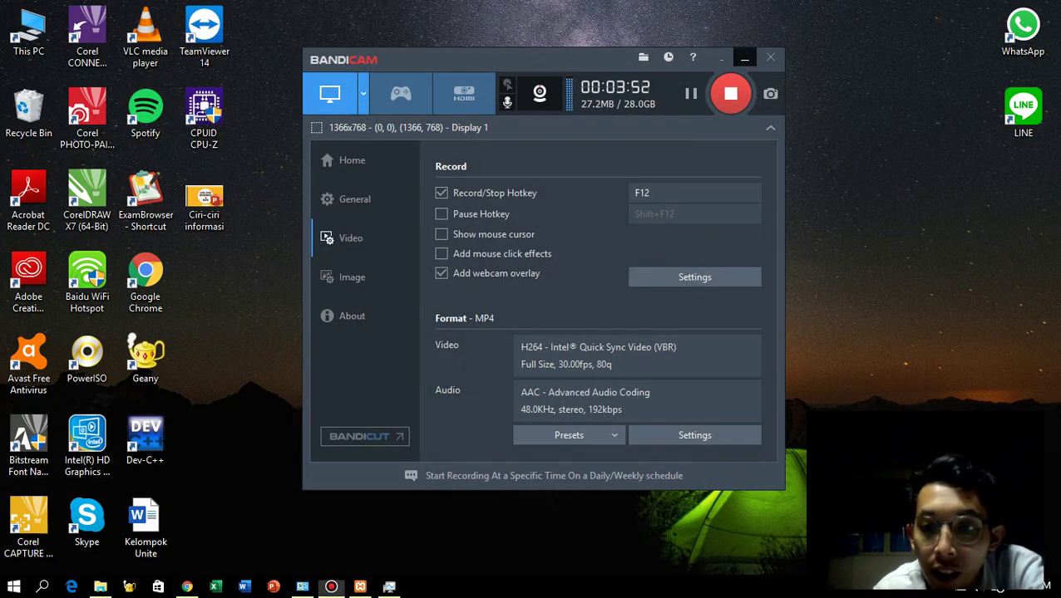
left_click(744, 57)
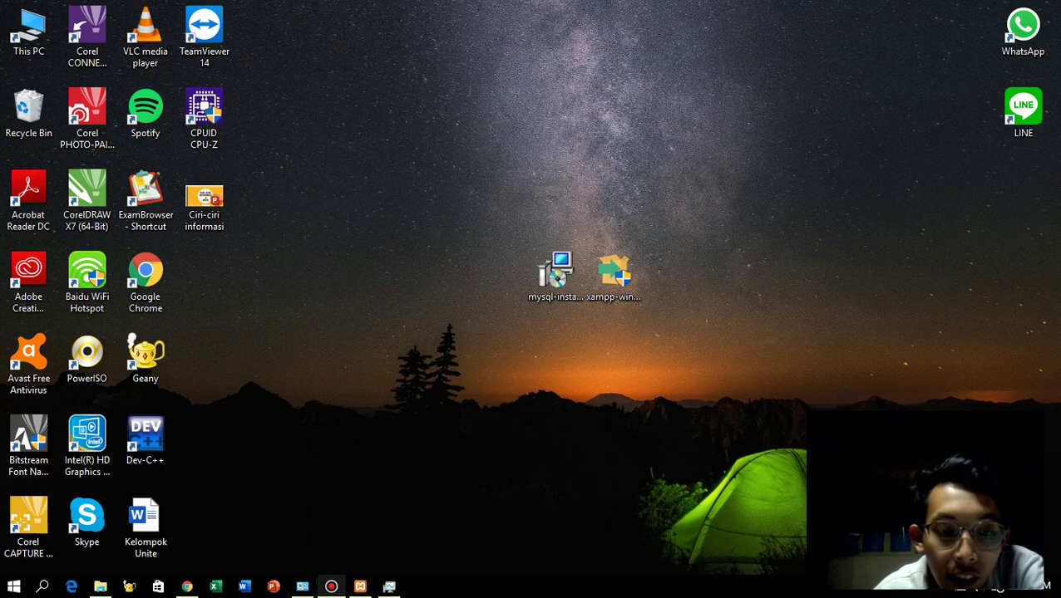
left_click(360, 586)
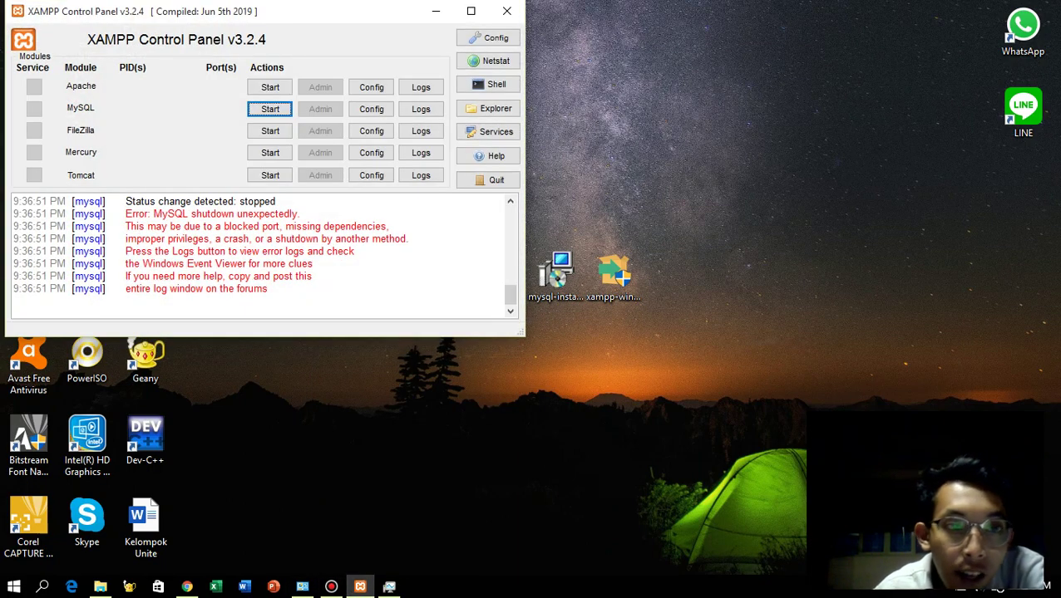
key("space")
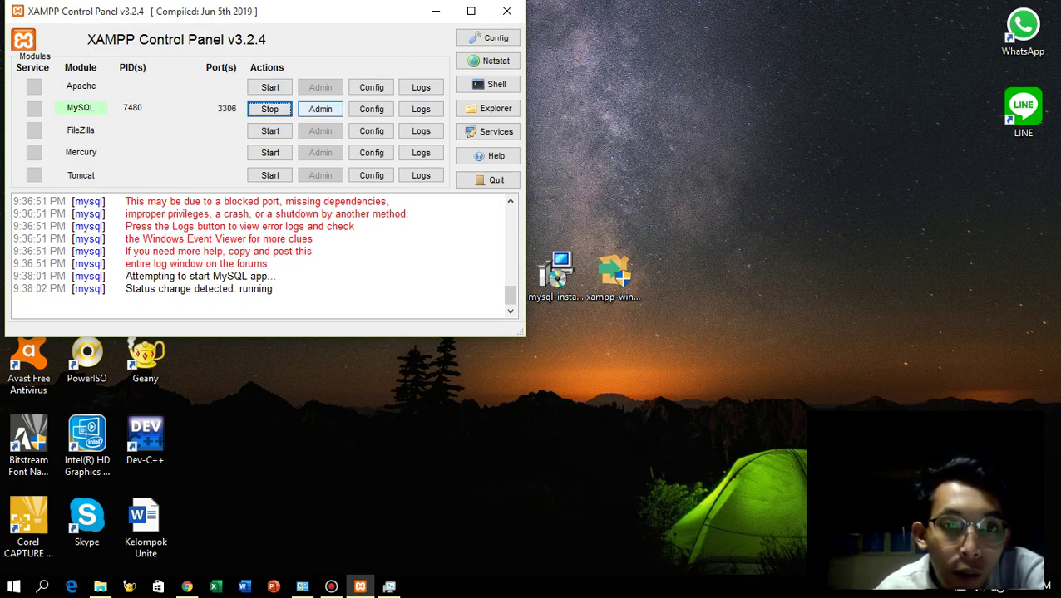
- Minimize the XAMPP Control Panel and open Command Prompt by searching Windows for cmd, beginning a cd command
left_click(435, 11)
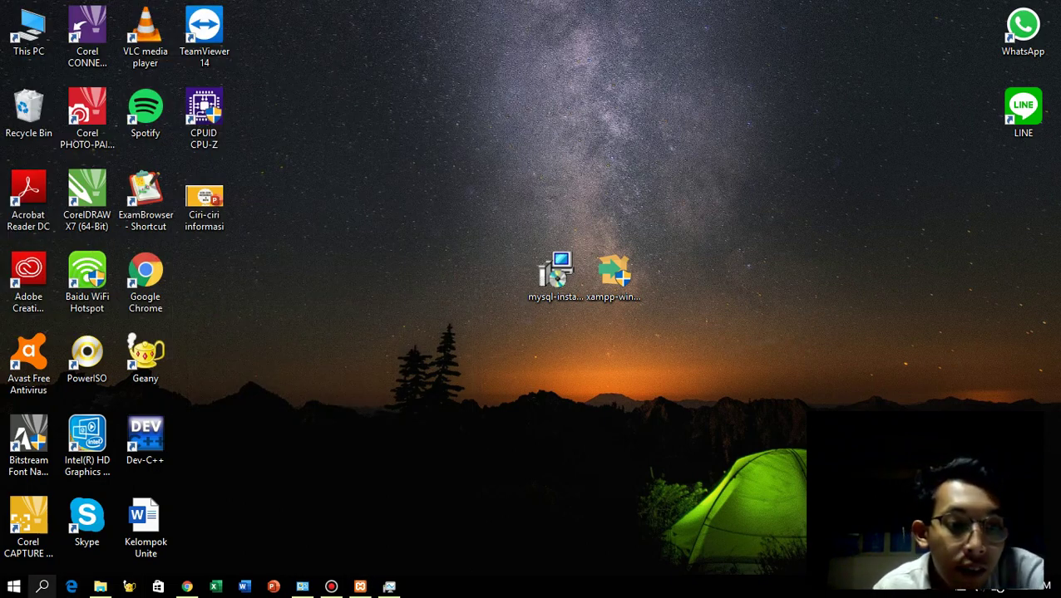
left_click(43, 587)
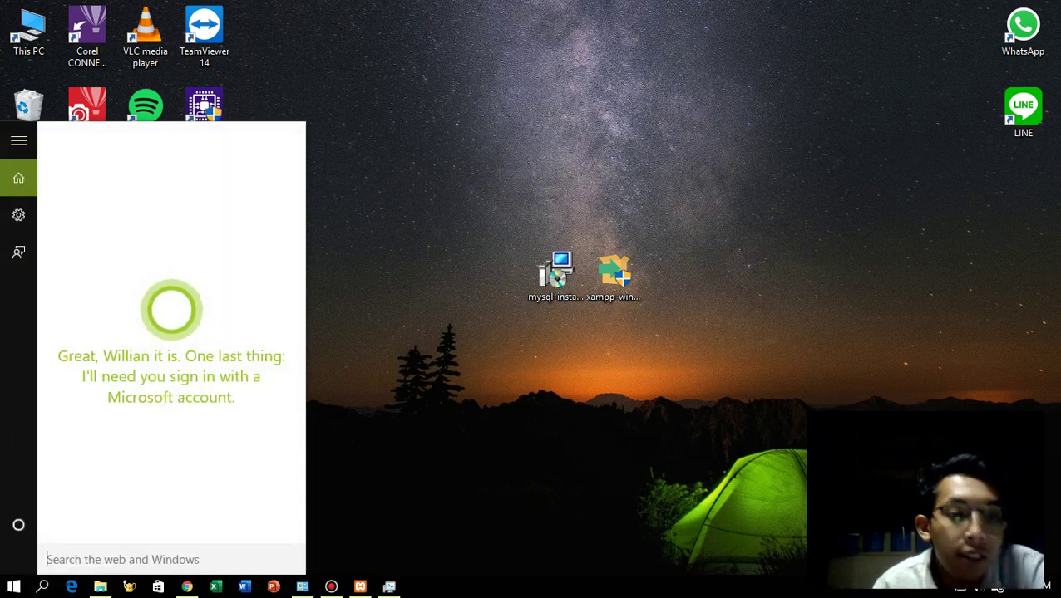
type("cmd")
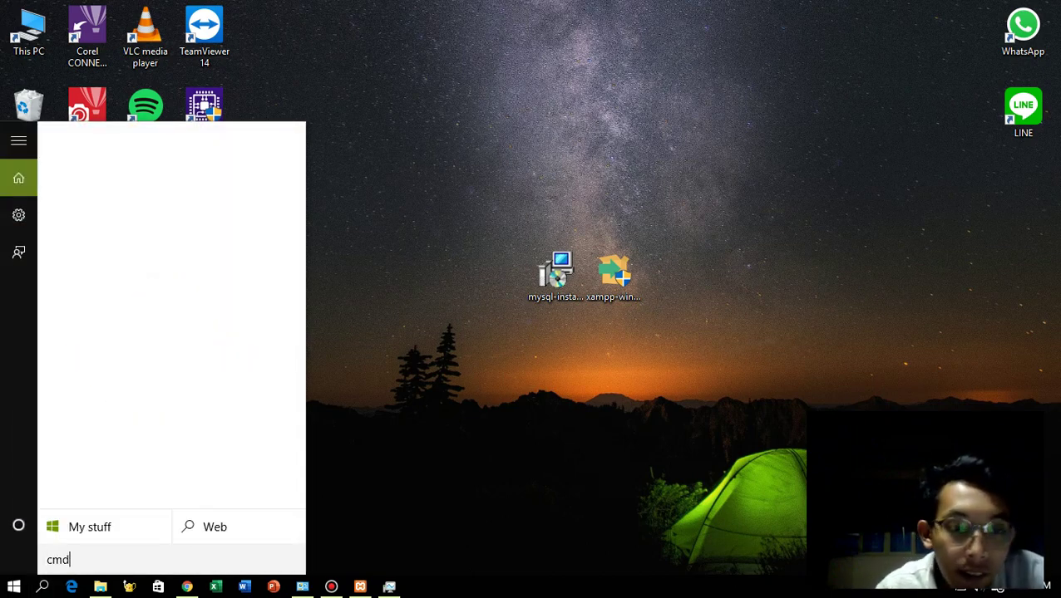
key("Return")
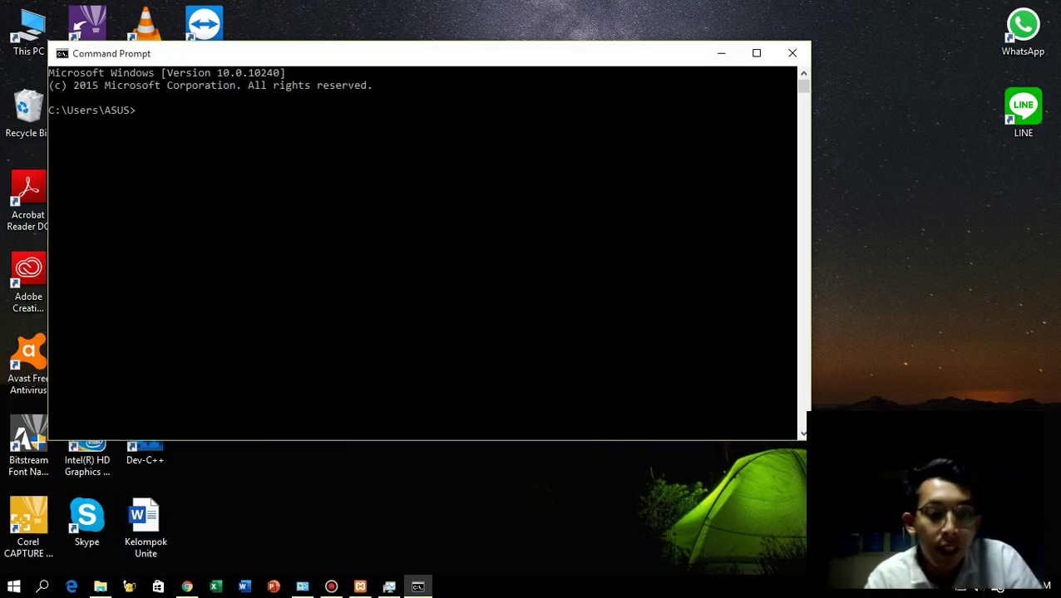
type("cd")
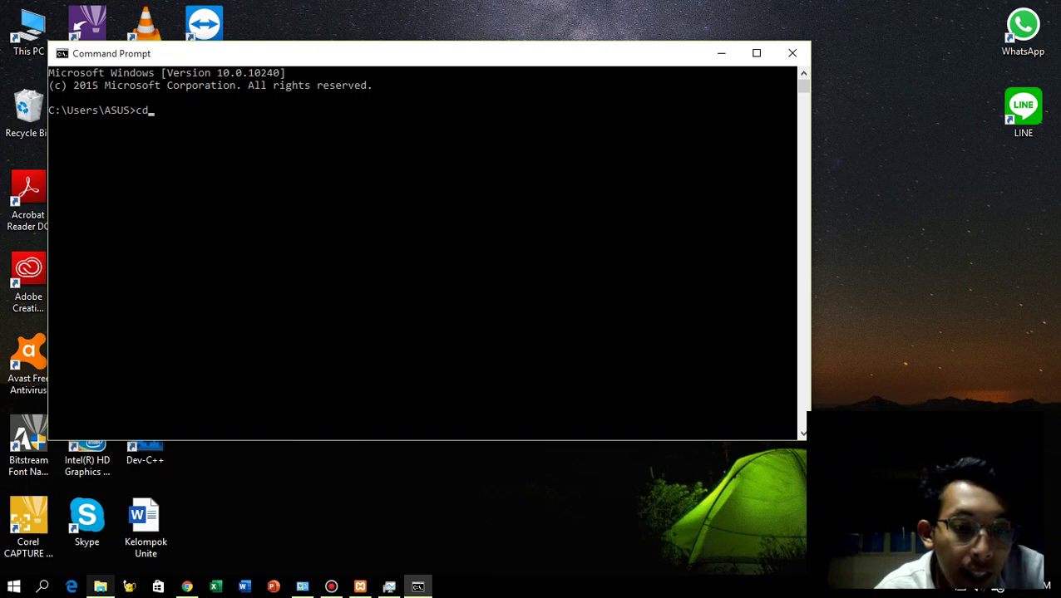
- Look at the xampp folder on Local Disk (C:) and the contents of DATA (D:) in File Explorer, and return to Command Prompt
left_click(100, 587)
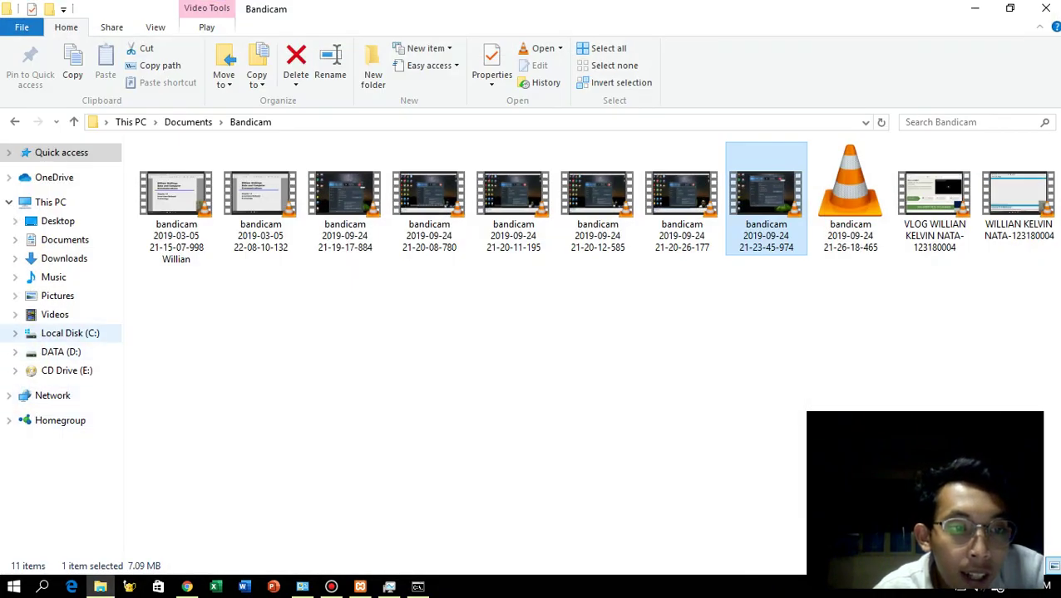
left_click(70, 333)
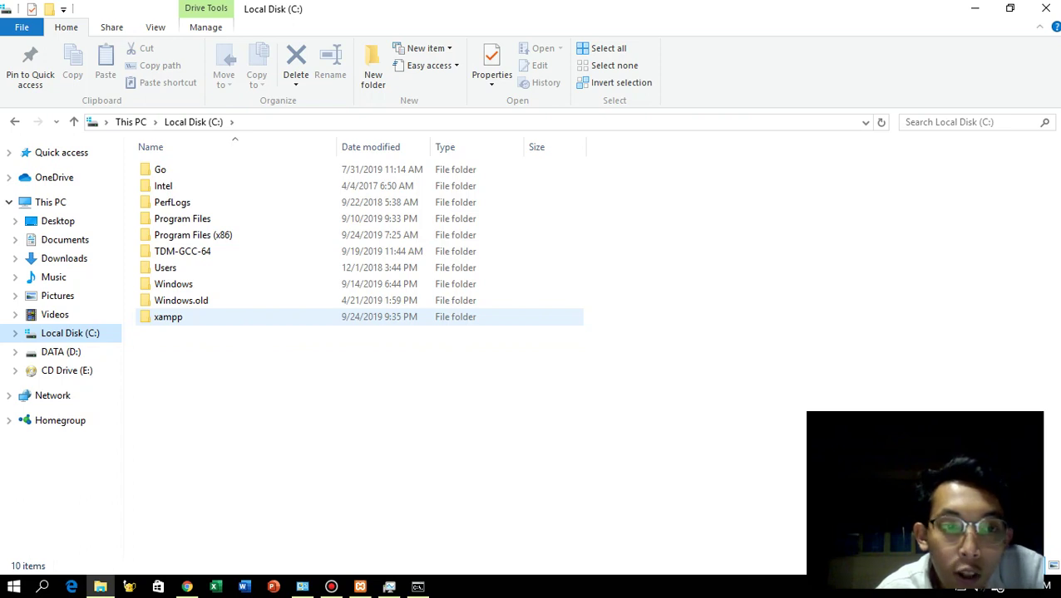
double_click(170, 316)
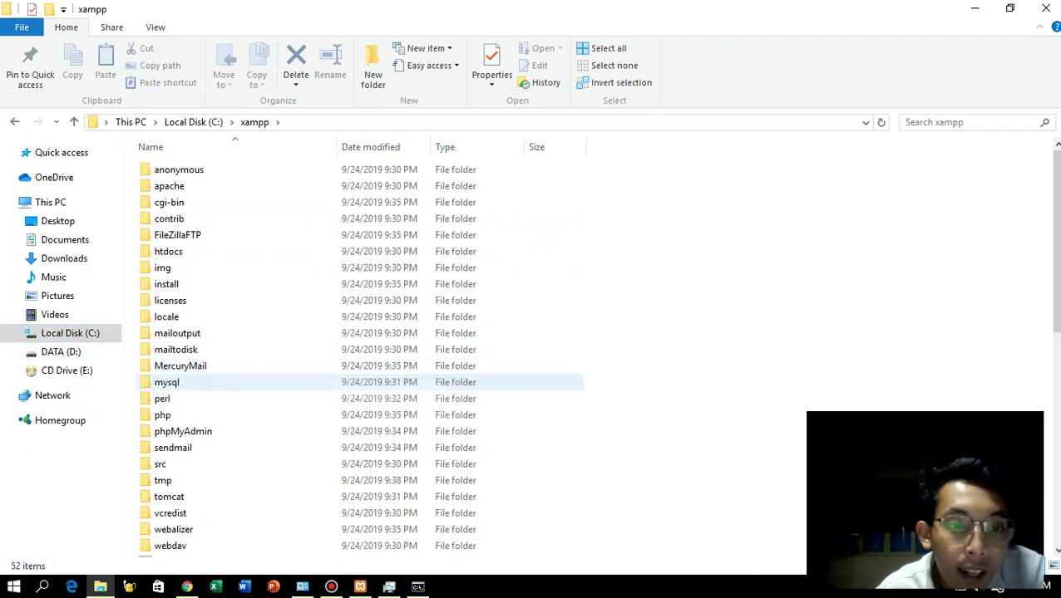
left_click(61, 351)
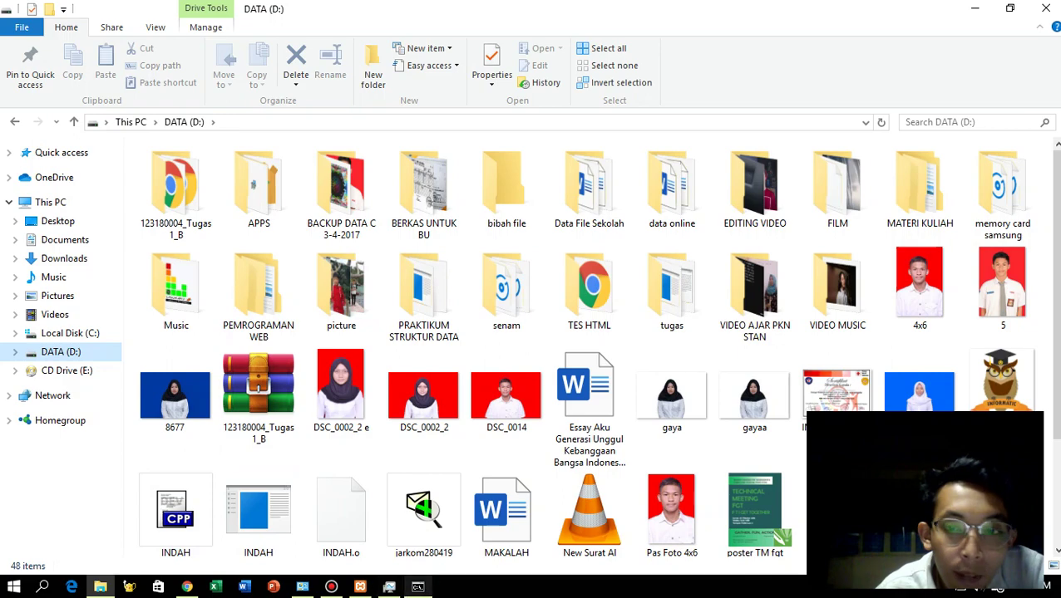
left_click(418, 586)
type("cd")
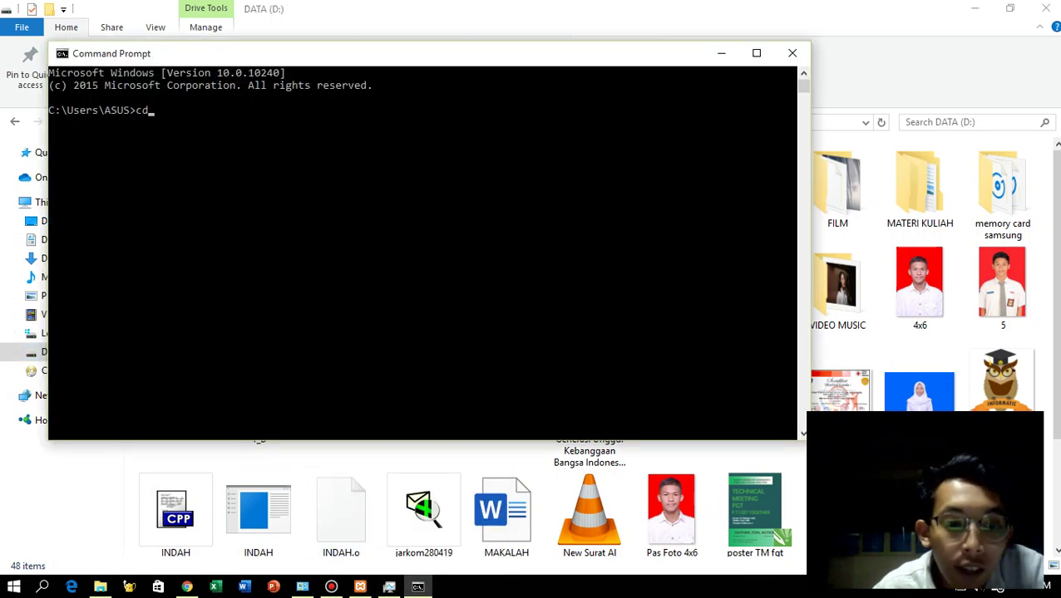
left_click(974, 9)
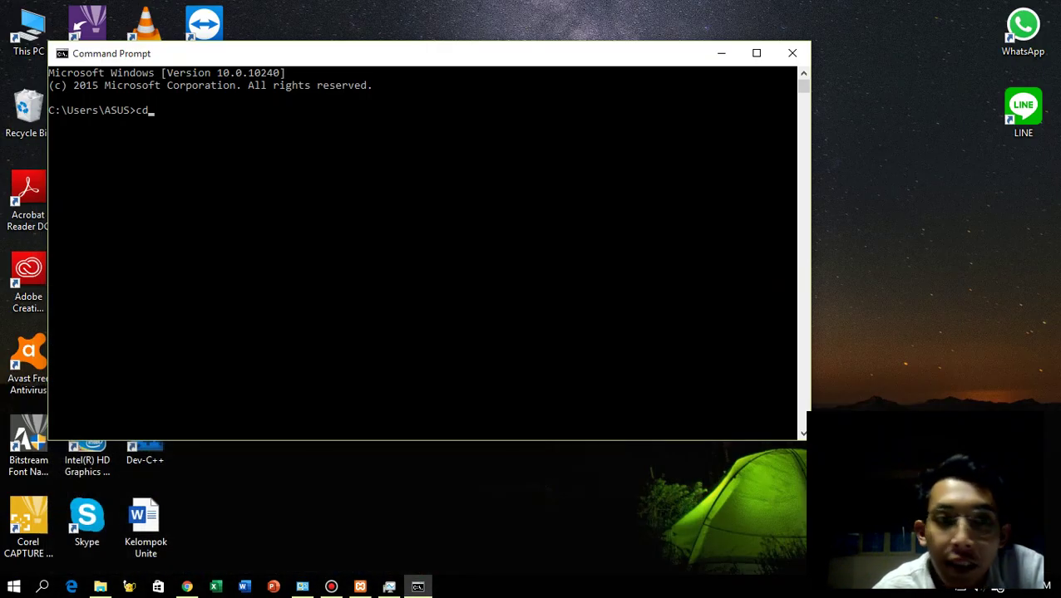
- Move up two folder levels to the root of drive C: by running cd ../ twice
type("..")
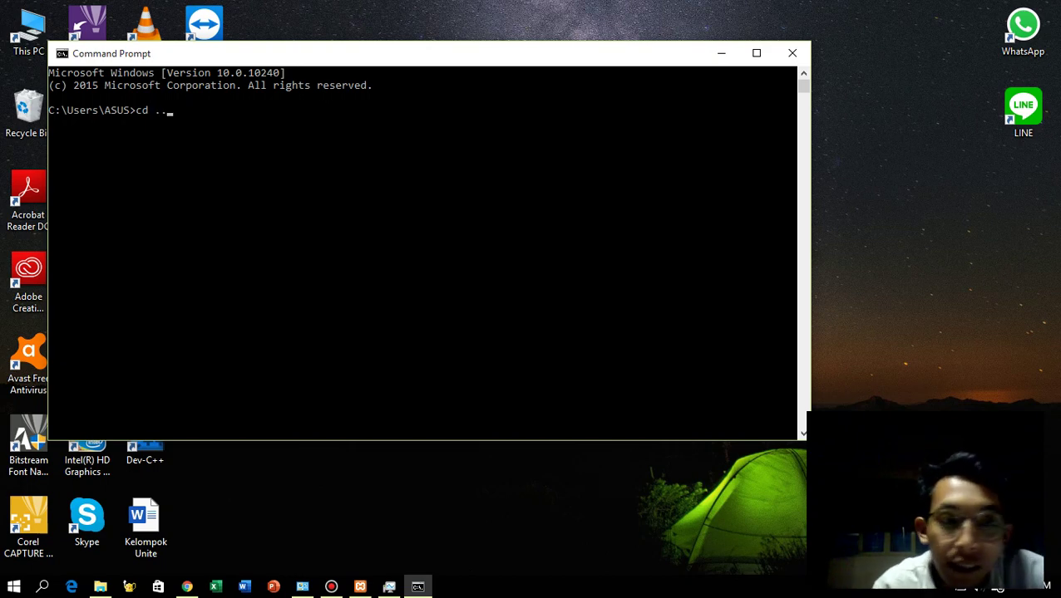
type("/")
key("Return")
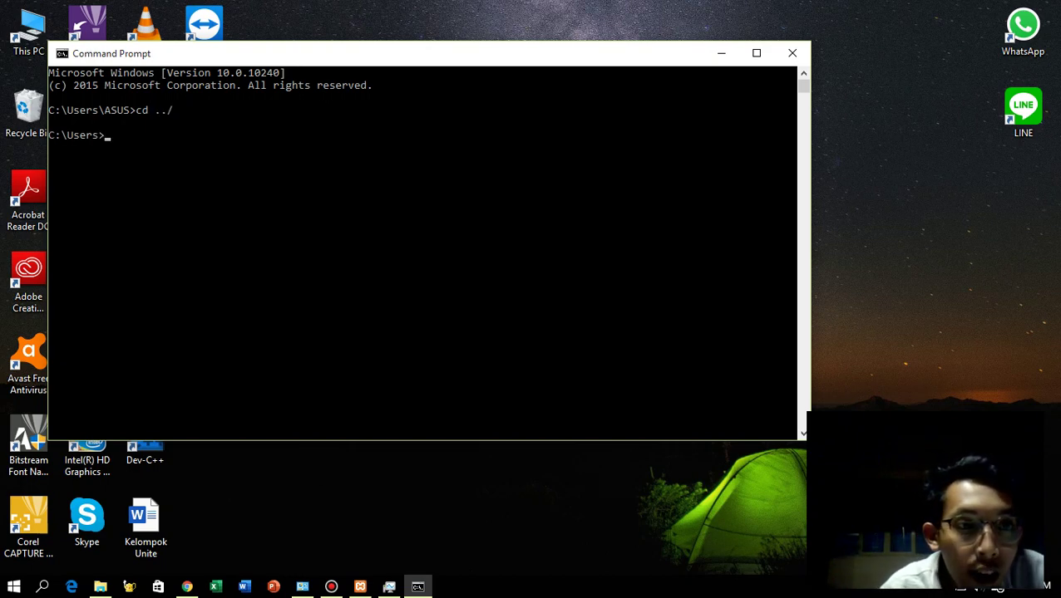
type("cd //")
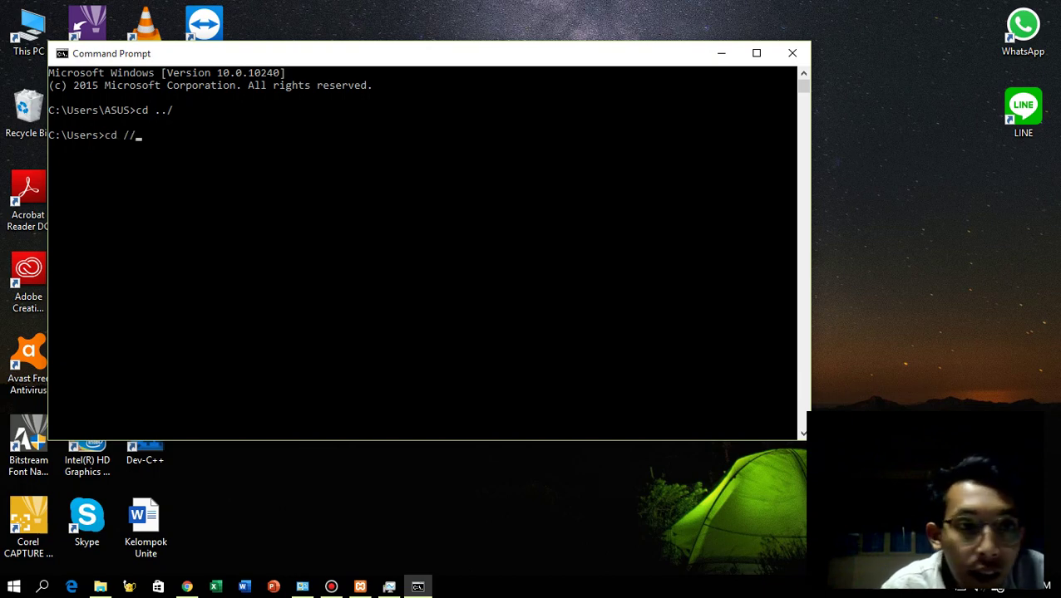
key("BackSpace")
key("BackSpace")
type("..")
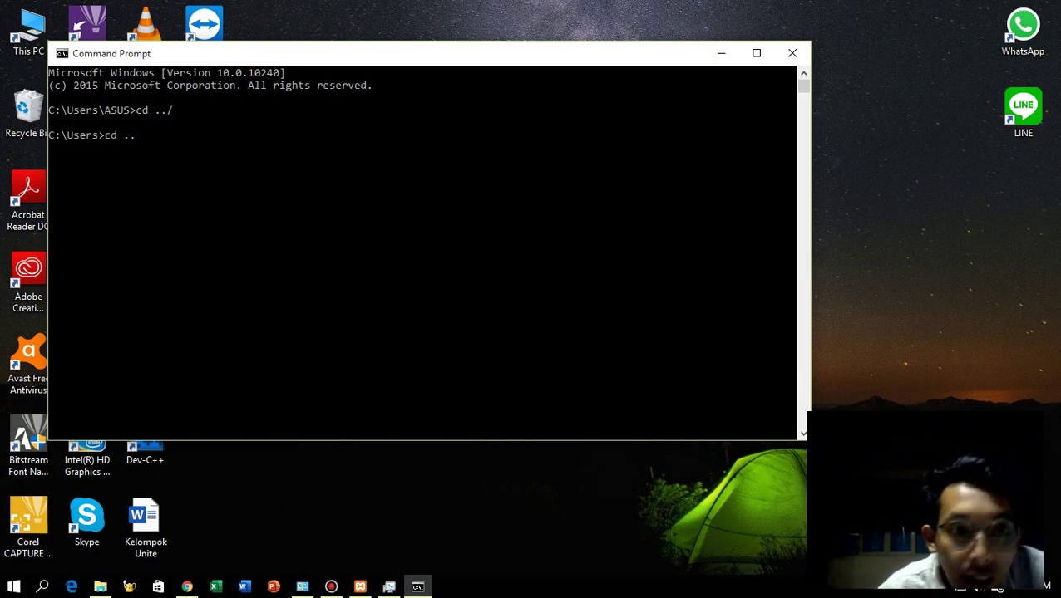
type("/")
key("Return")
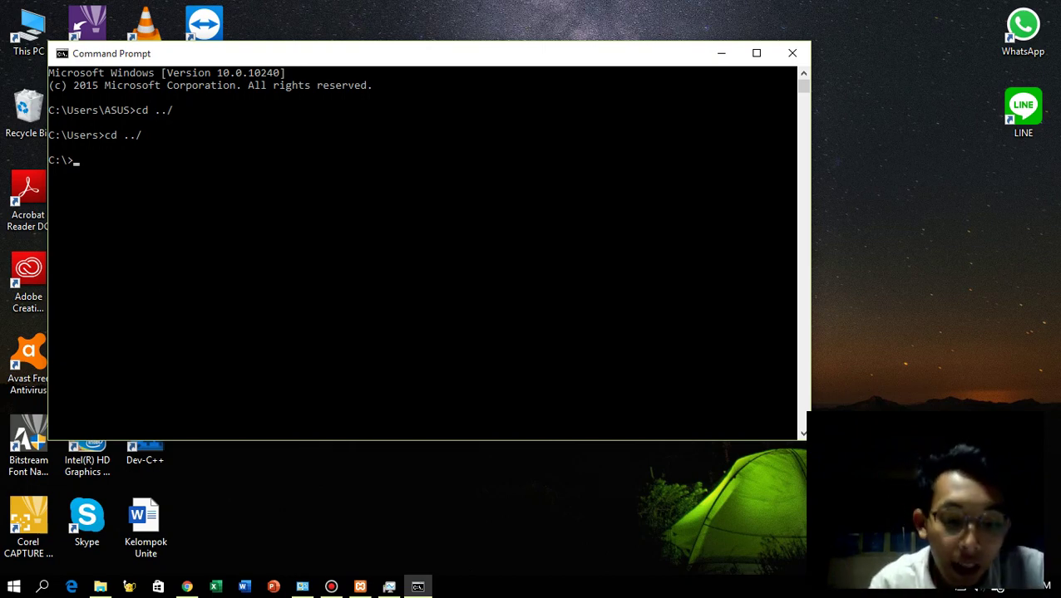
- Change the working directory to C:/xampp/mysql/bin
type("cd")
type(" C")
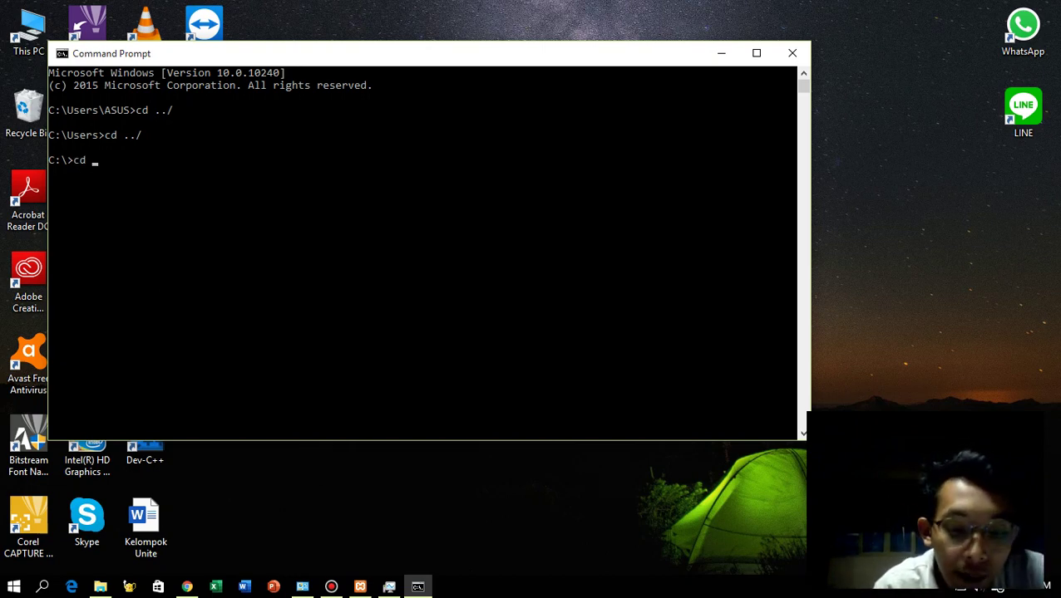
type(":")
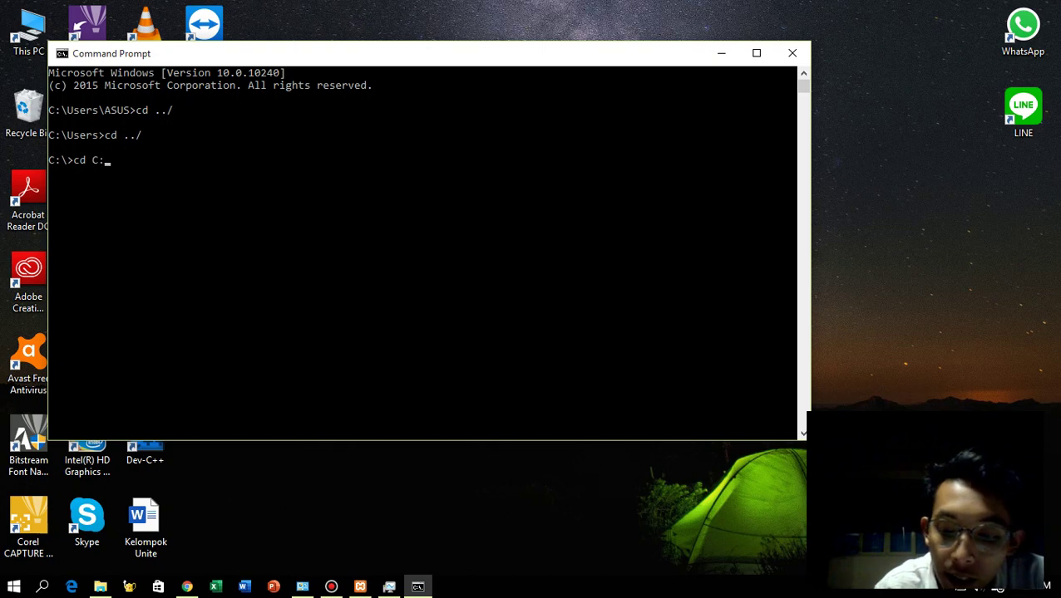
type("/xamp")
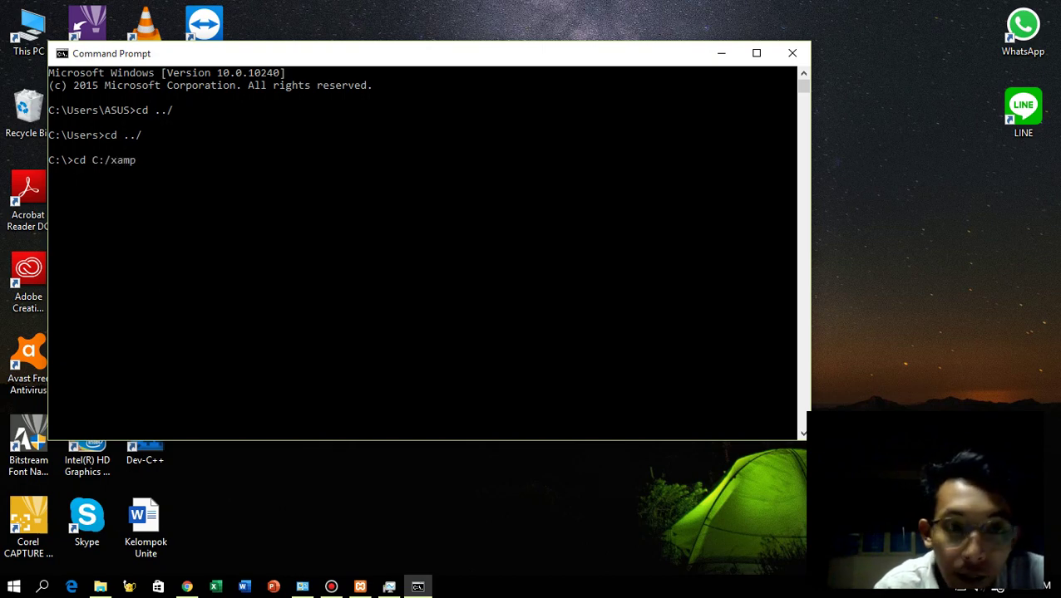
type("p/my")
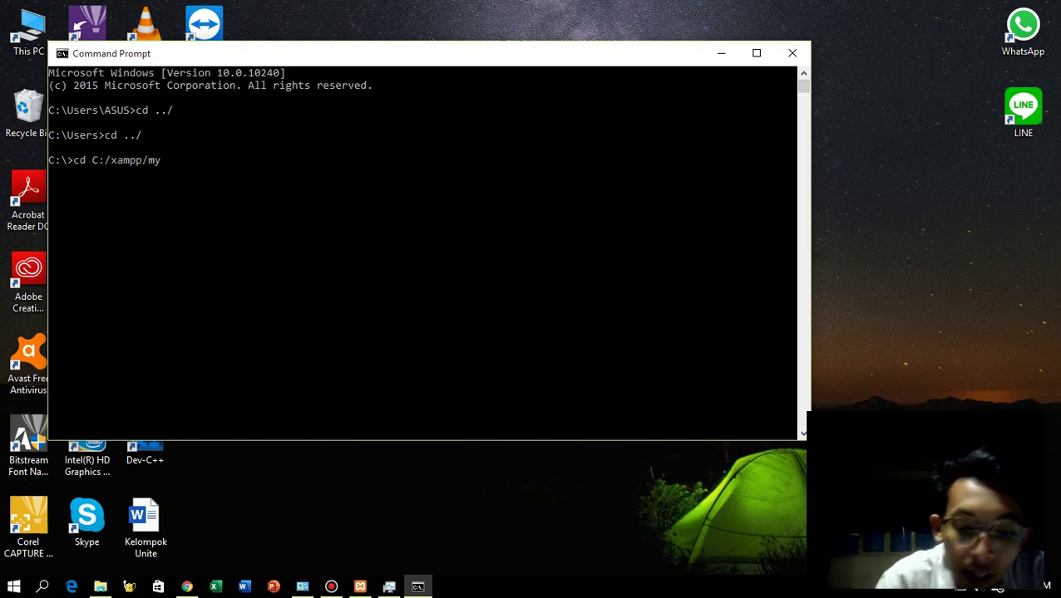
type("sql/bin")
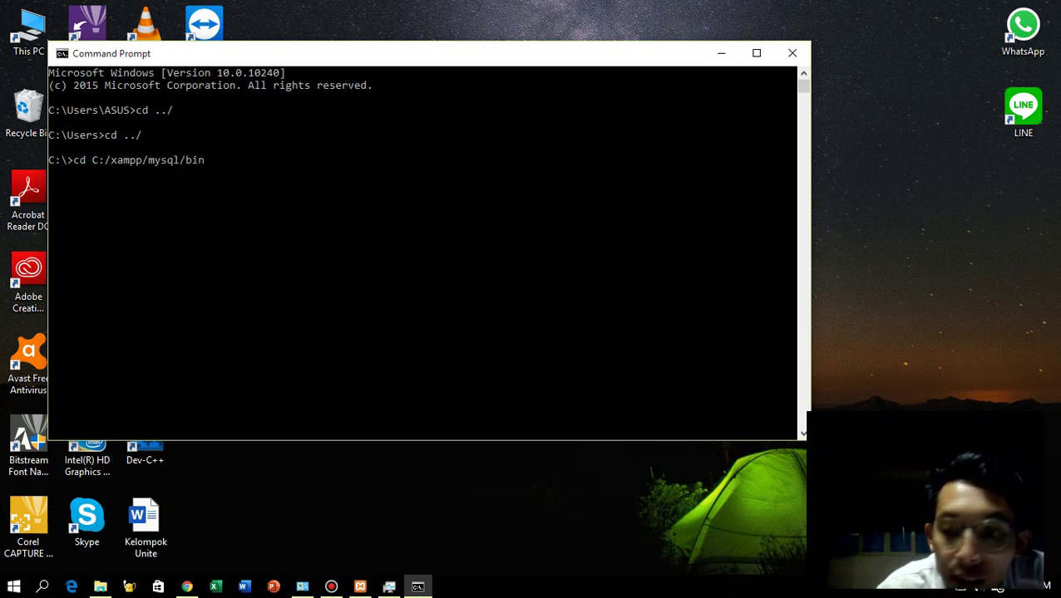
key("Return")
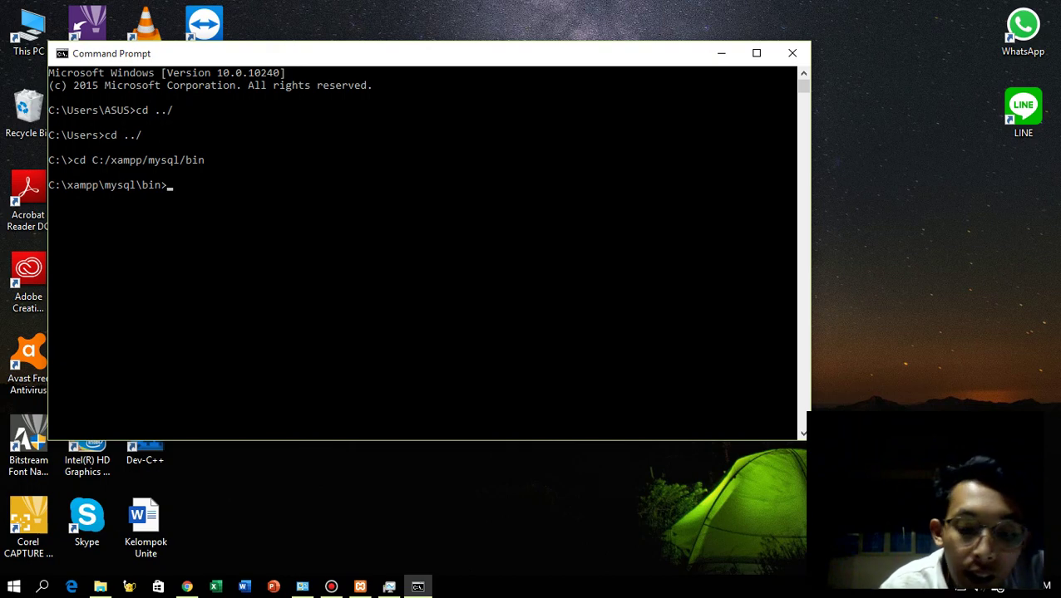
- Log in to the database server as root with mysql -u root, leaving out the -p option
type("mysql")
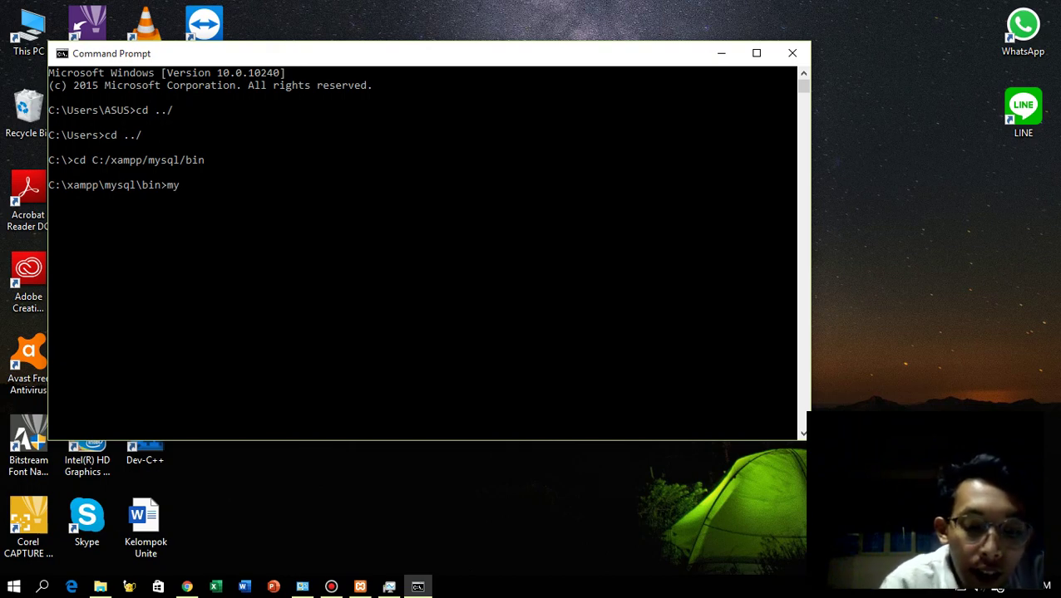
type(" -u root")
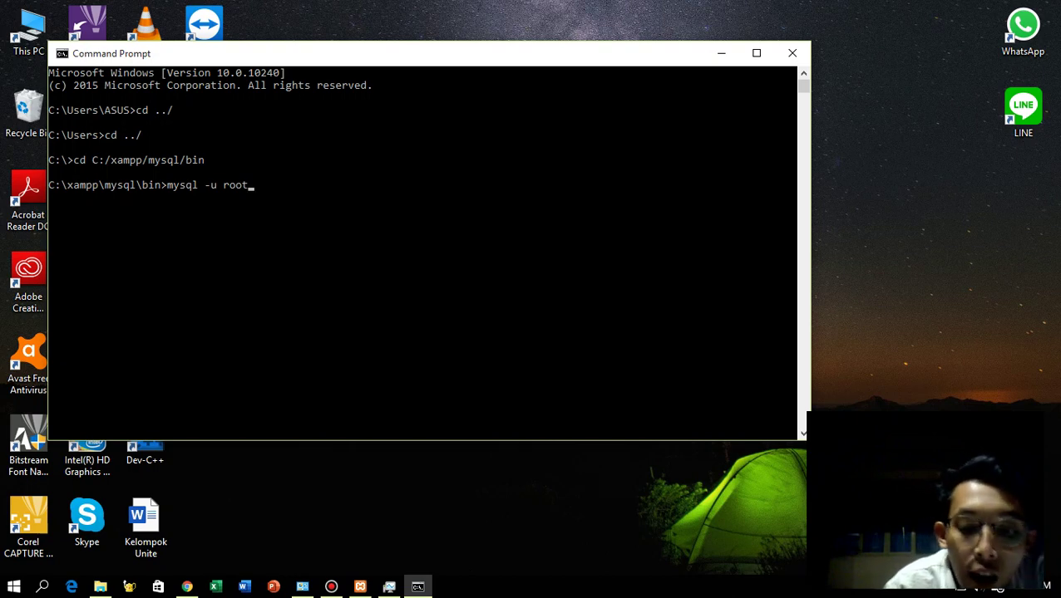
type(" -p")
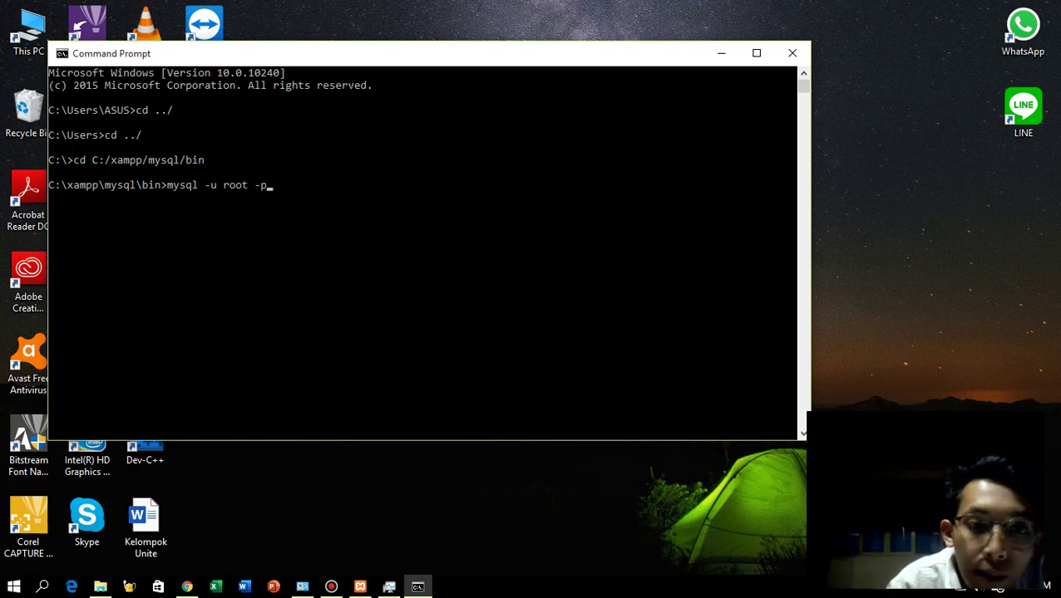
key("BackSpace")
key("BackSpace")
key("BackSpace")
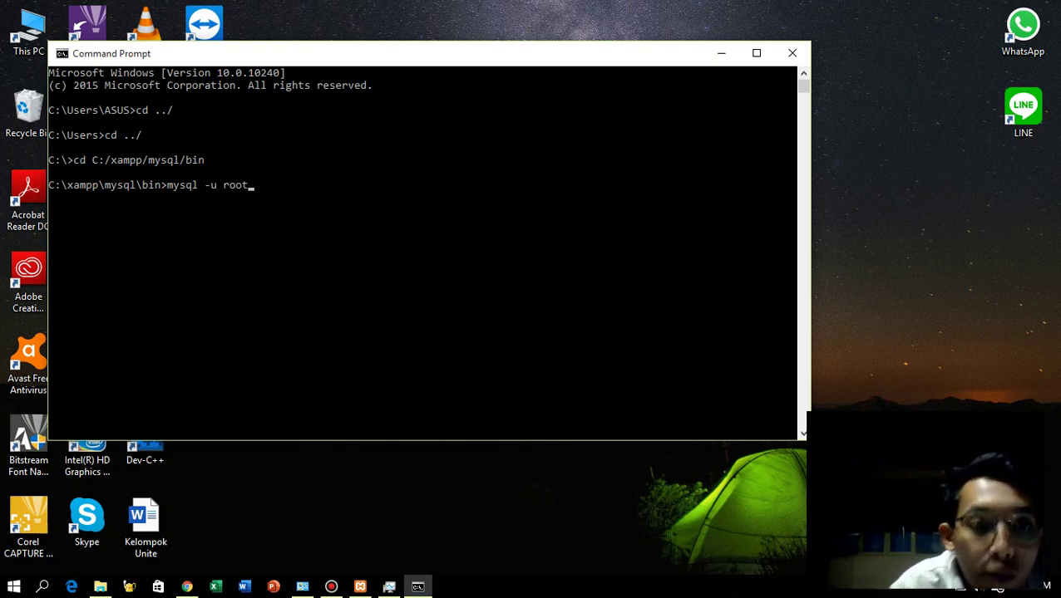
key("Return")
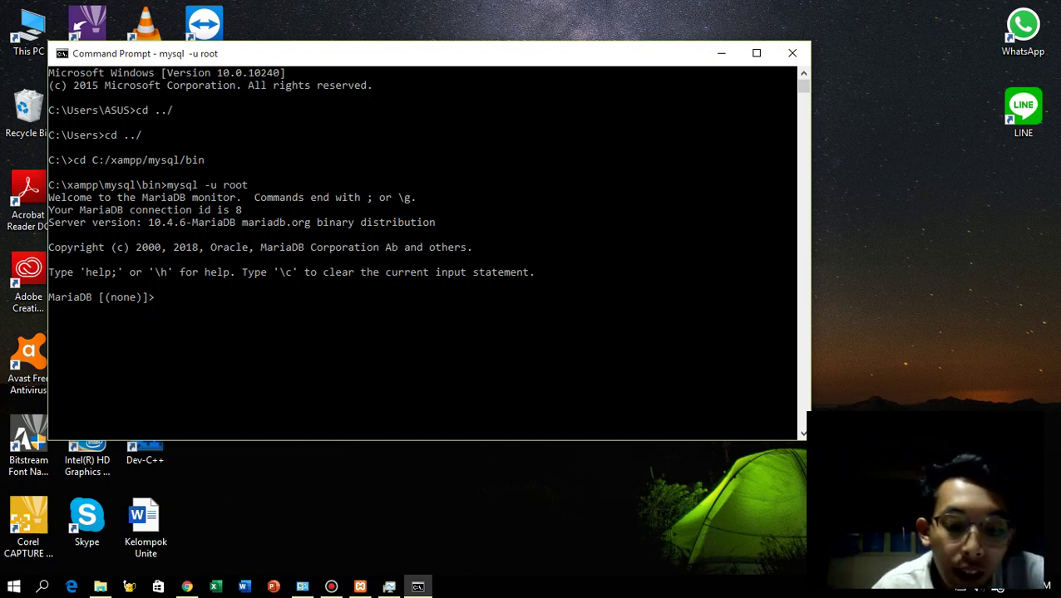
- List the server's databases with the show databases; statement
type("sho")
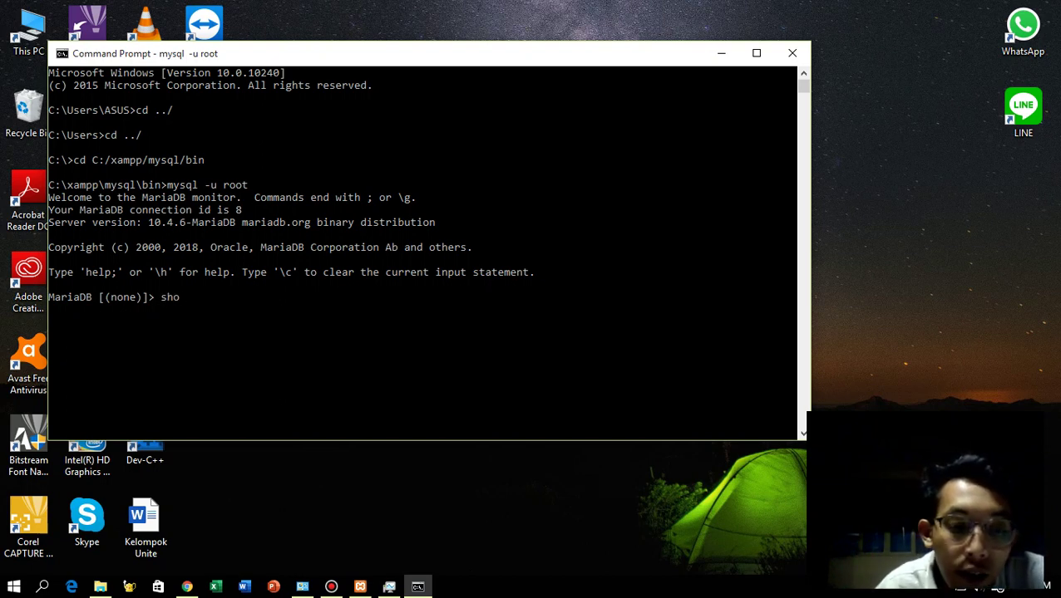
type("w databases")
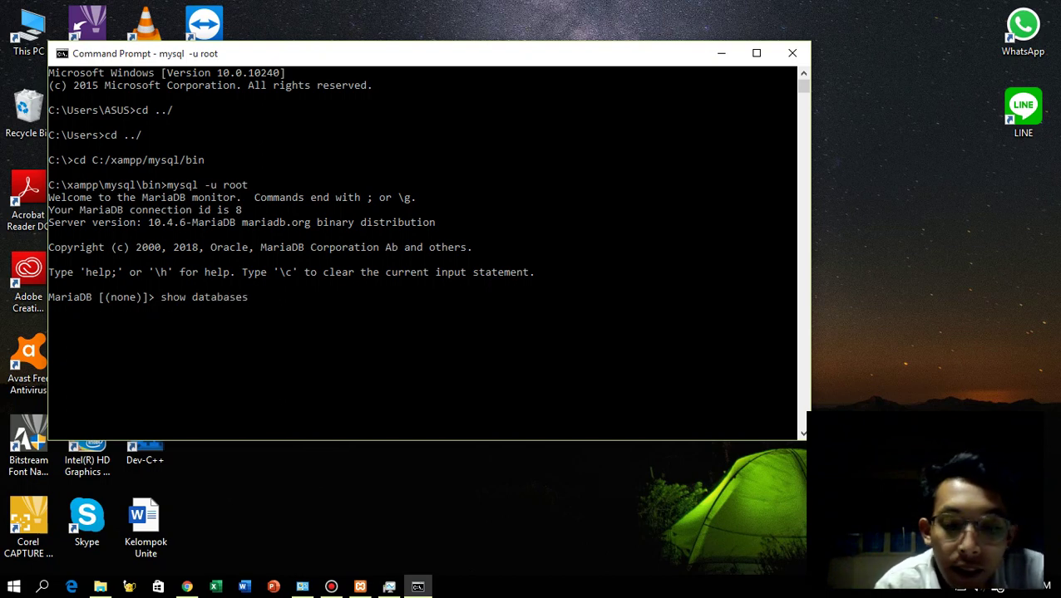
type(";")
key("Return")
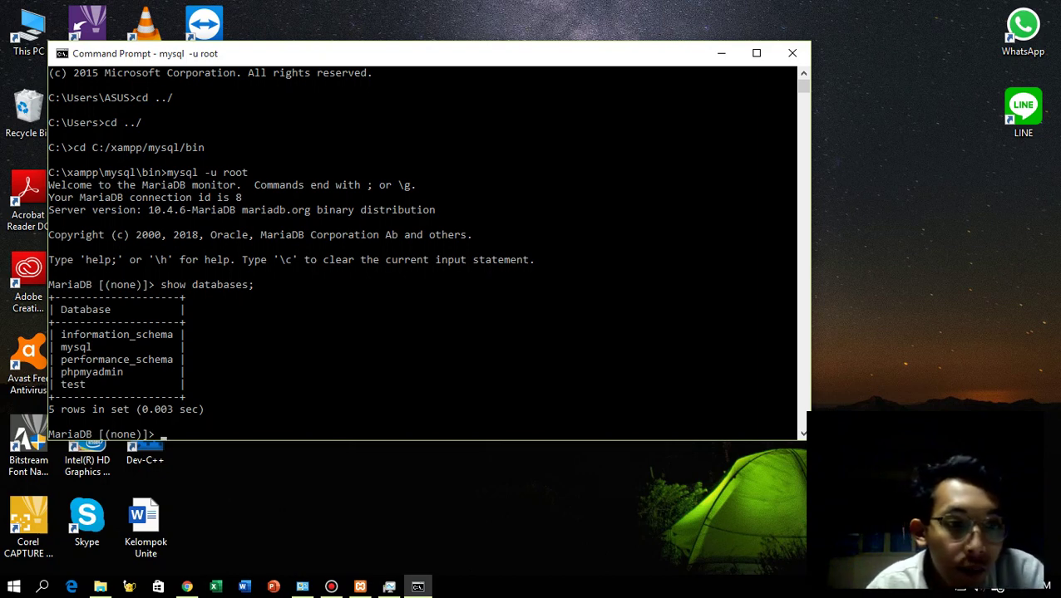
- Exit the MariaDB monitor and close the Command Prompt window
key("ctrl+z")
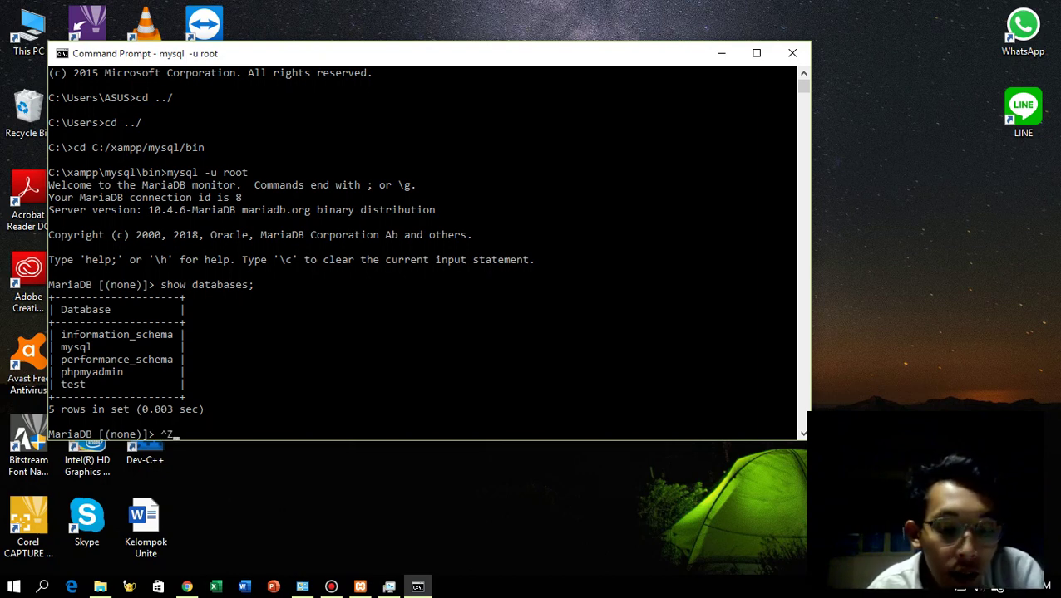
key("ctrl+c")
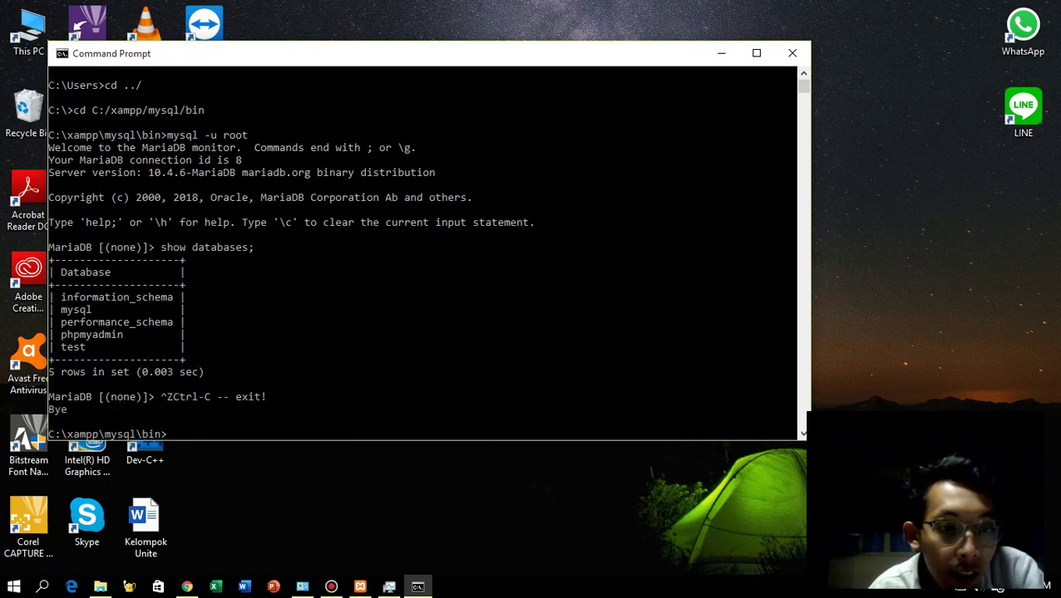
key("alt+F4")
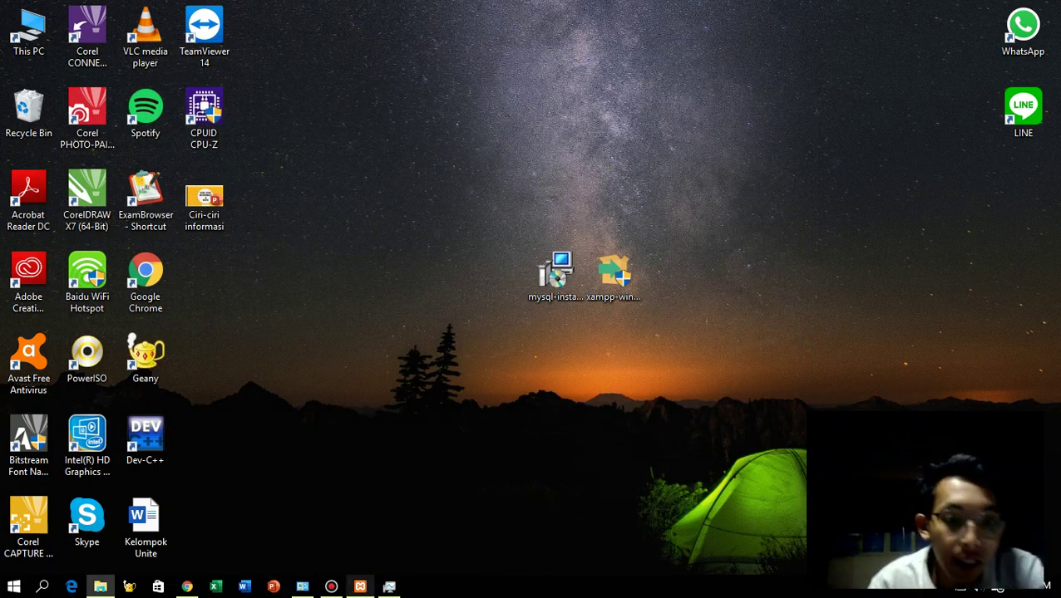
- Return to the XAMPP Control Panel and start its Apache module
left_click(359, 587)
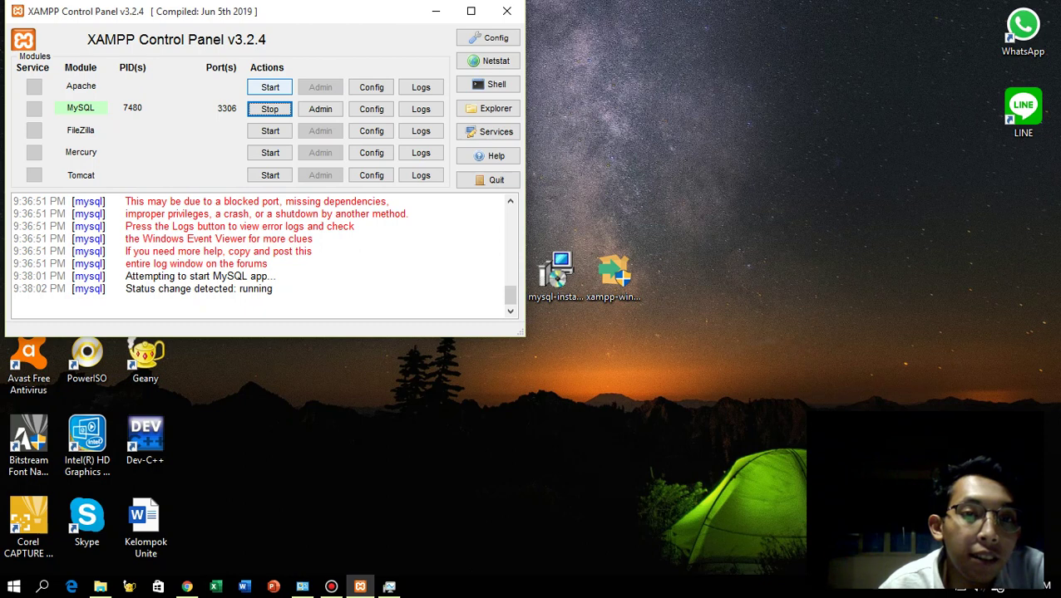
left_click(270, 87)
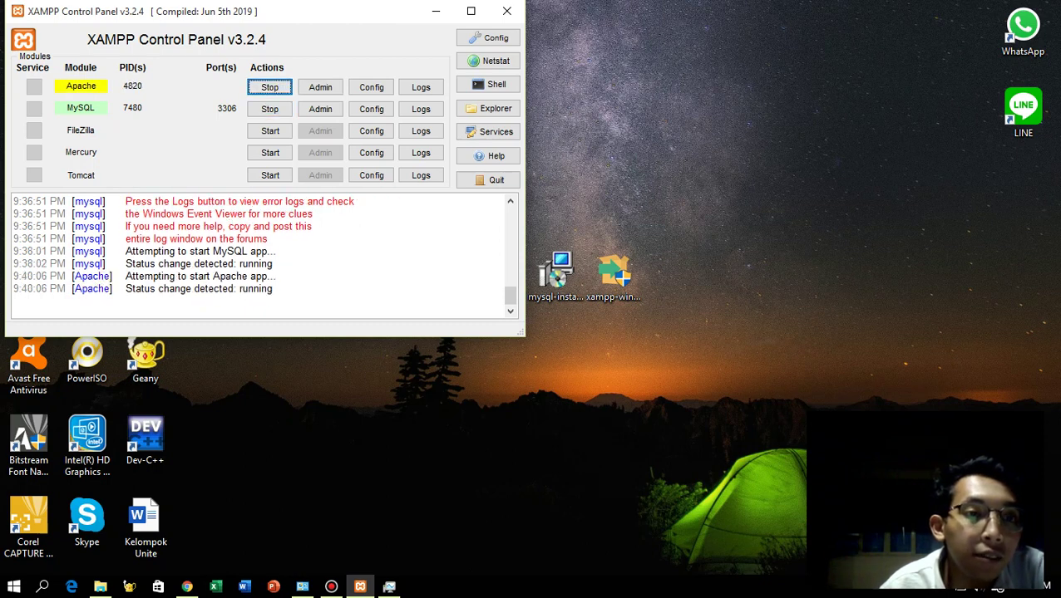